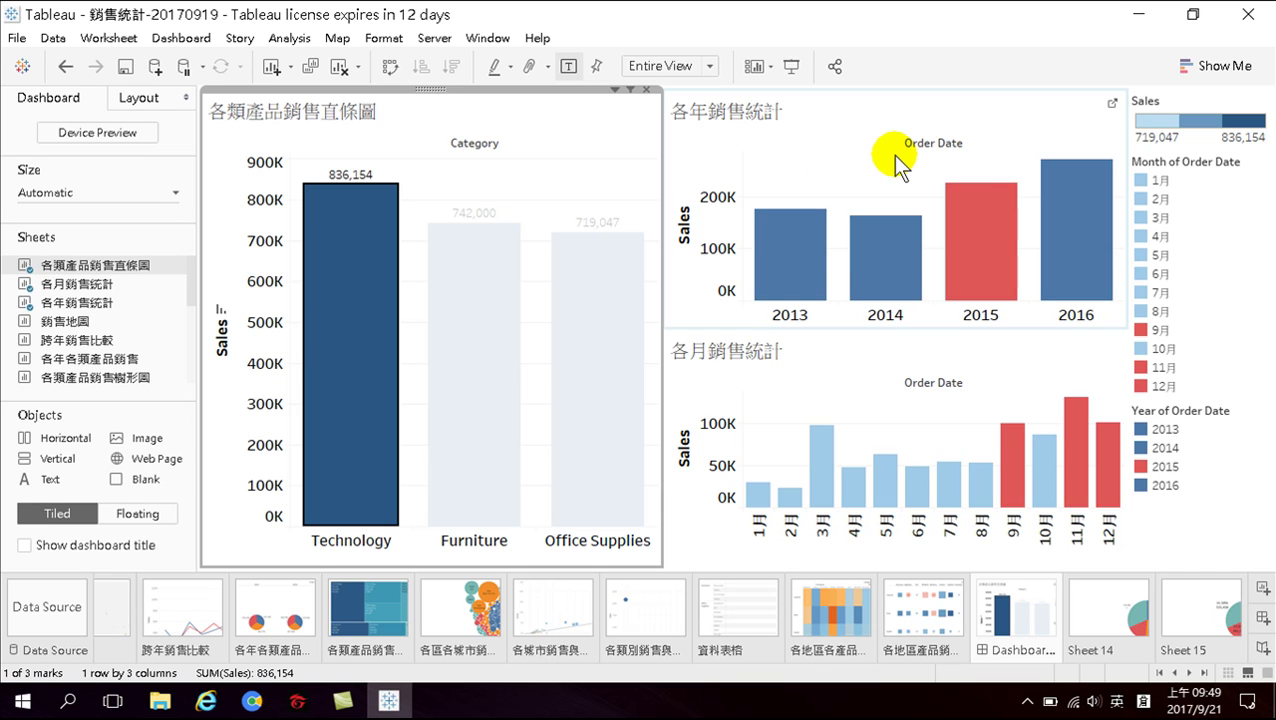
- Remove the generated filter action, Filter 1, from the dashboard's actions
{"action": "left_click", "coordinate": [186, 44]}
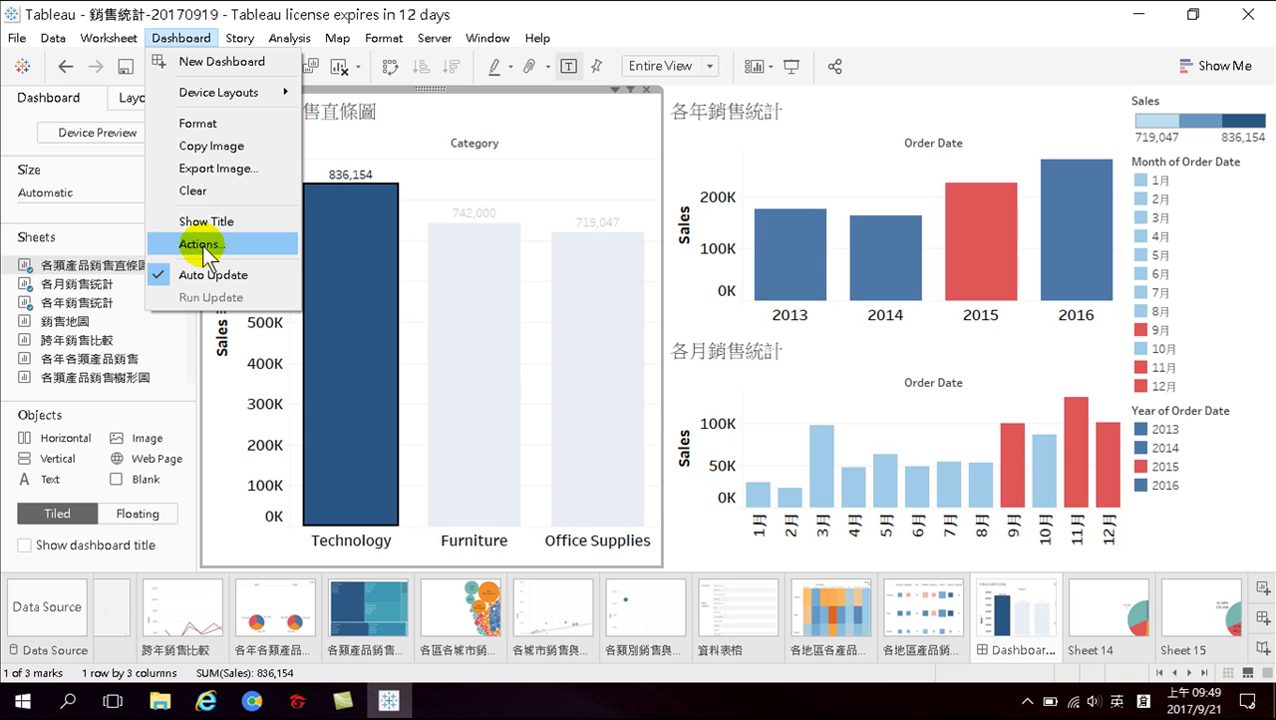
{"action": "left_click", "coordinate": [197, 245]}
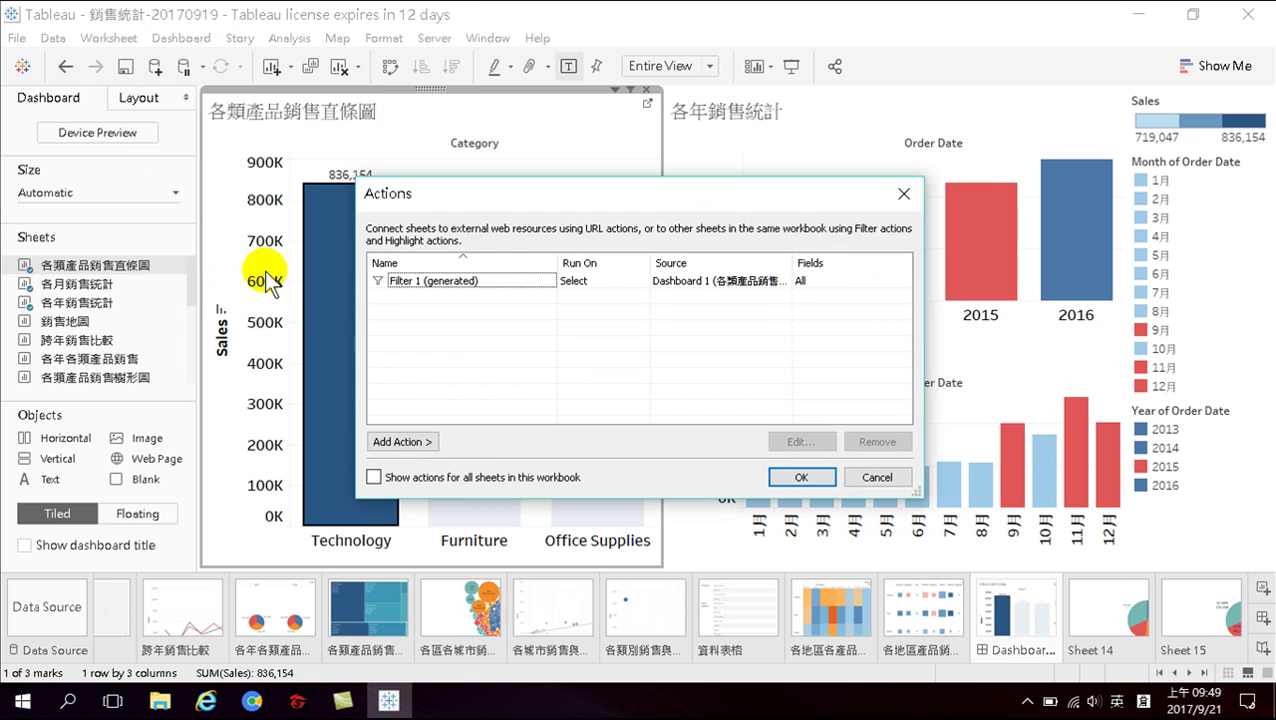
{"action": "left_click", "coordinate": [450, 281]}
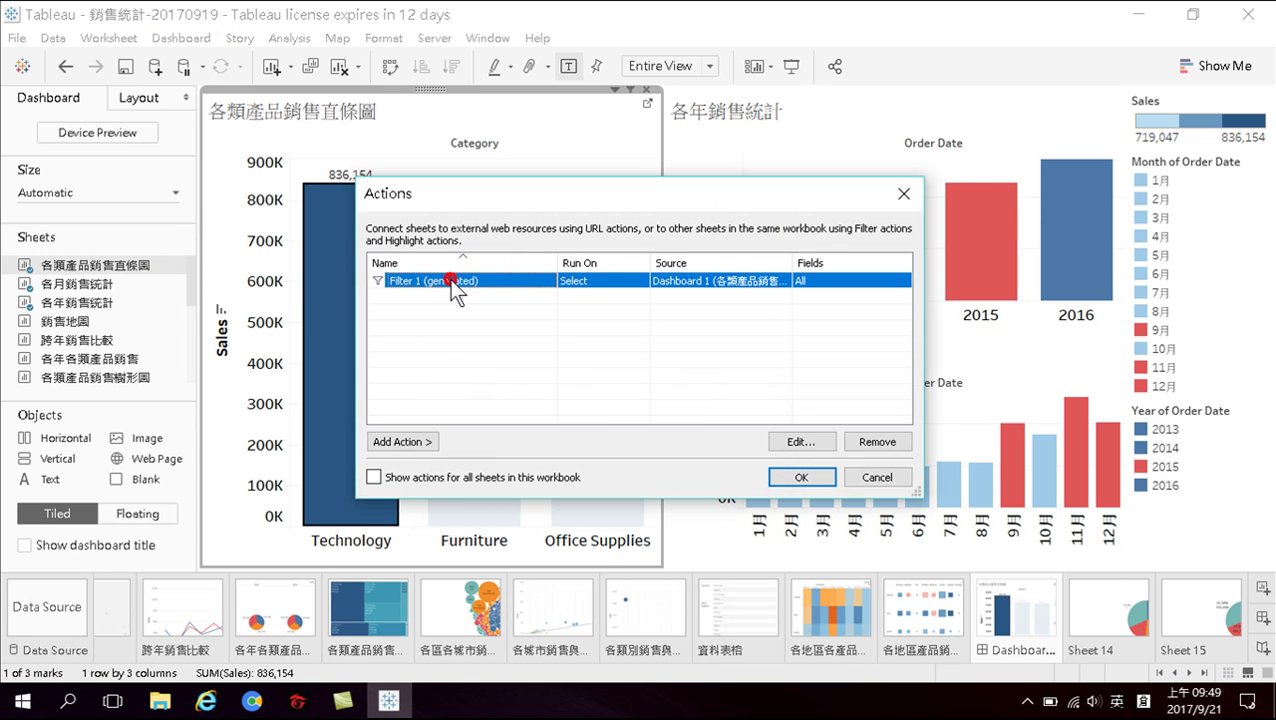
{"action": "left_click", "coordinate": [405, 288]}
{"action": "left_click", "coordinate": [666, 364]}
{"action": "left_click", "coordinate": [877, 442]}
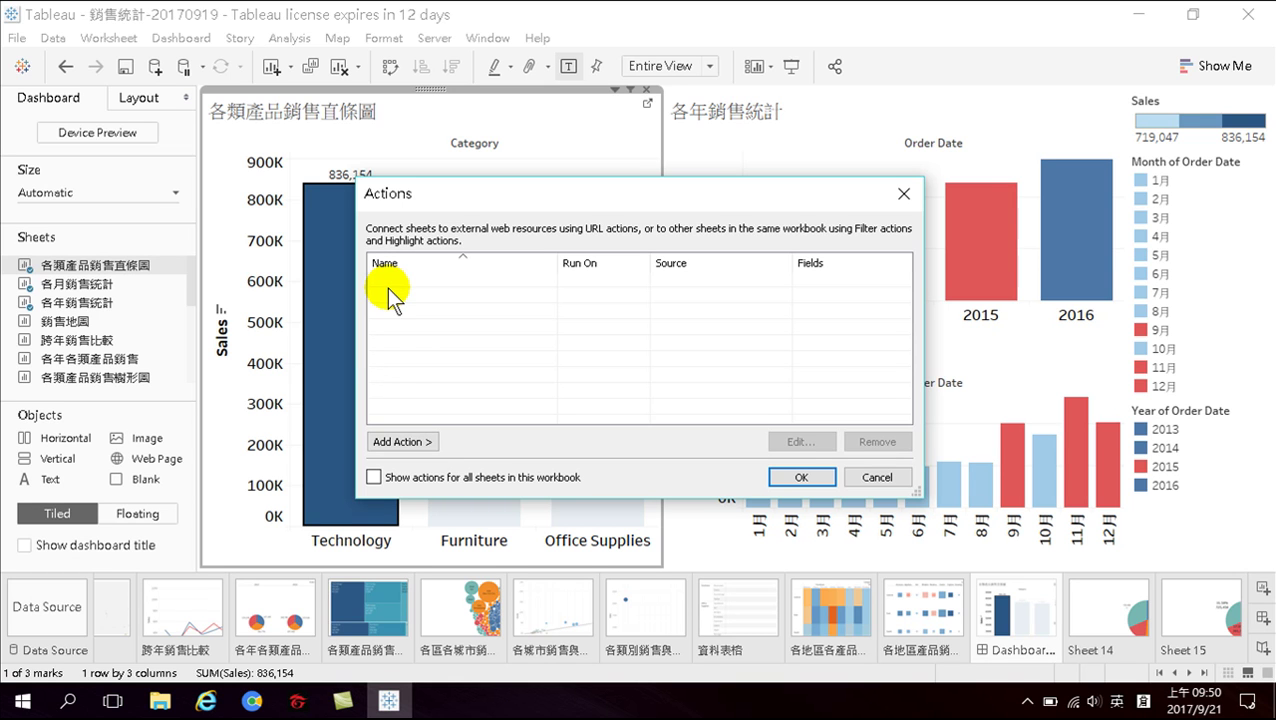
- Add a highlight action to the dashboard and name it 各類產品Highlight1
{"action": "left_click", "coordinate": [399, 443]}
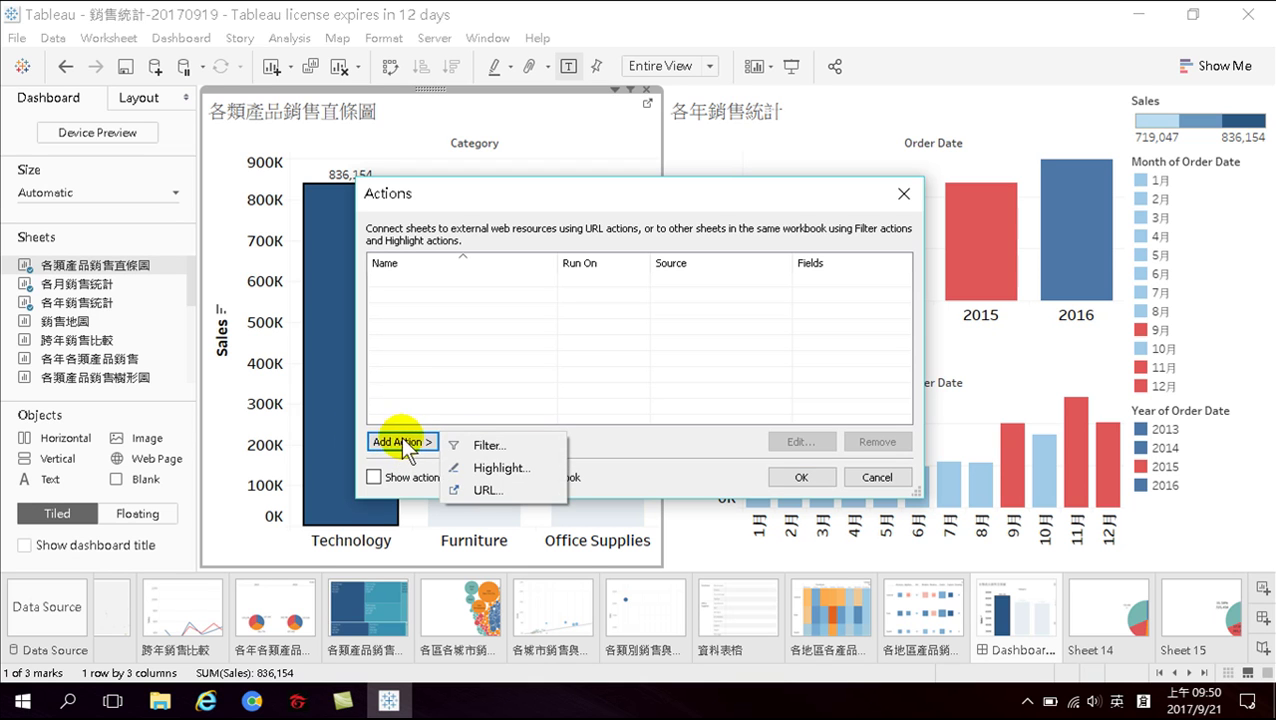
{"action": "left_click", "coordinate": [493, 469]}
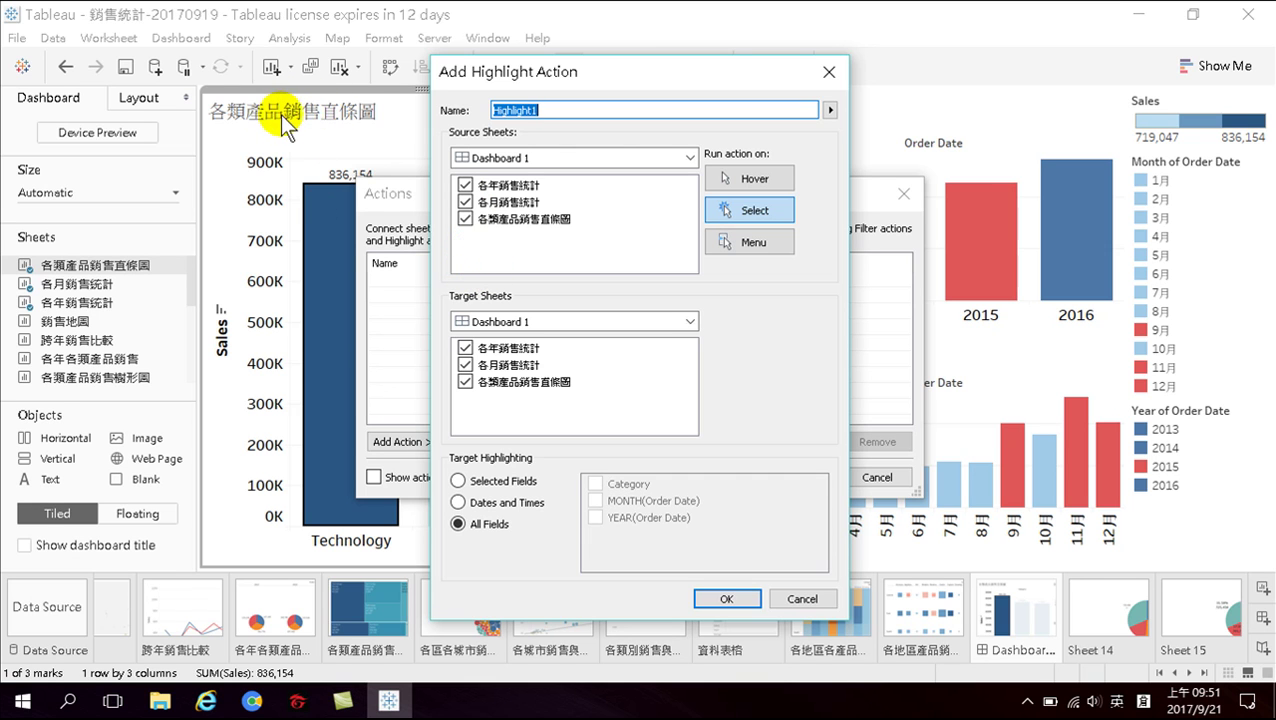
{"action": "left_click", "coordinate": [512, 111]}
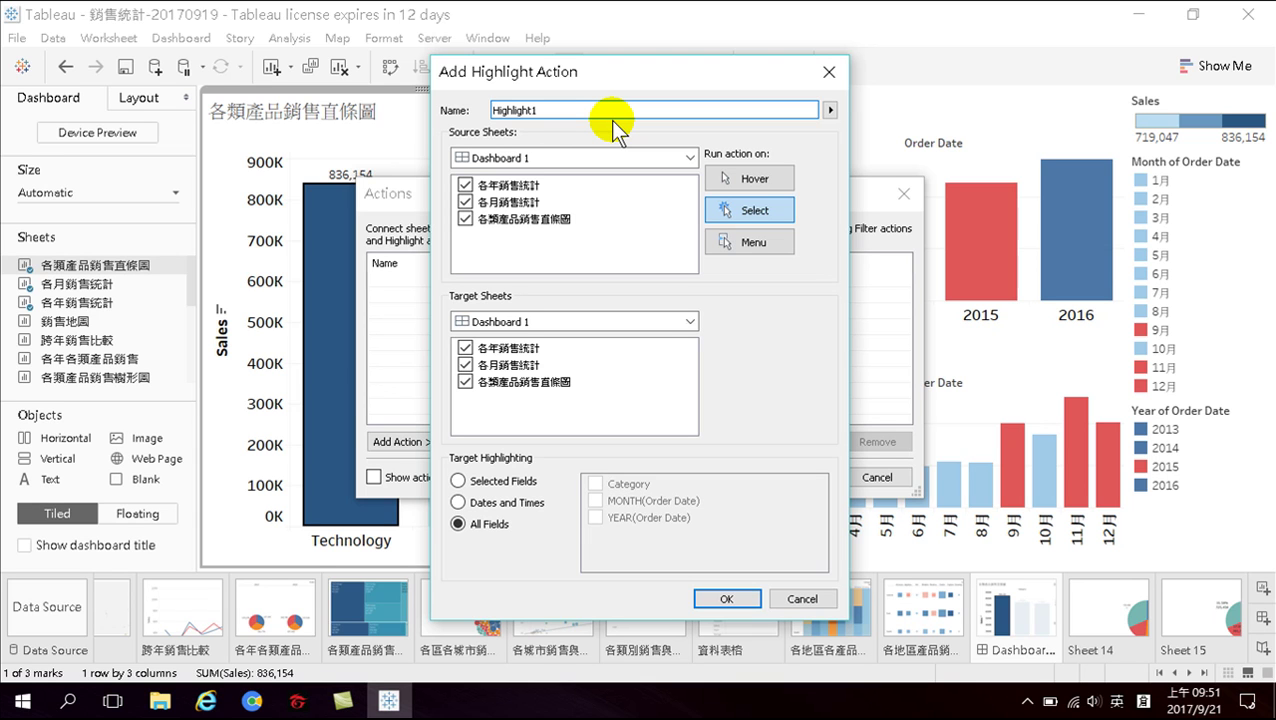
{"action": "type", "text": "各類產品"}
{"action": "key", "text": "Down"}
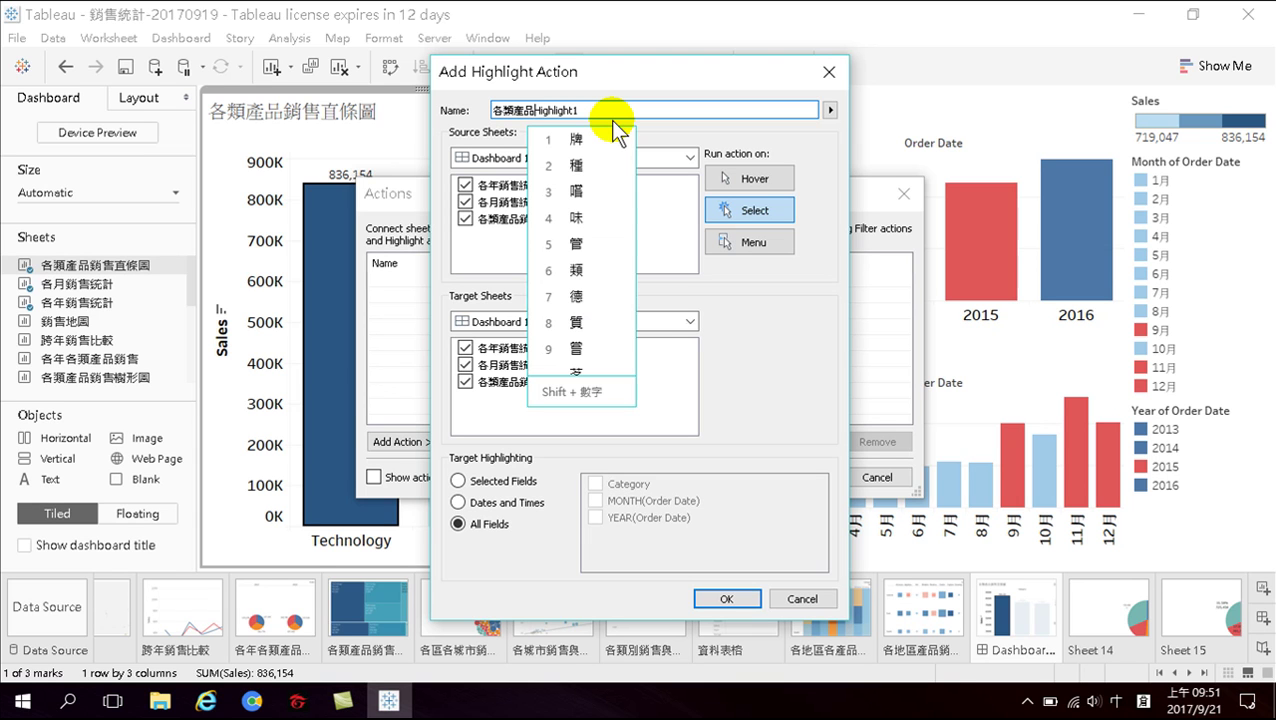
{"action": "key", "text": "Escape"}
{"action": "key", "text": "shift"}
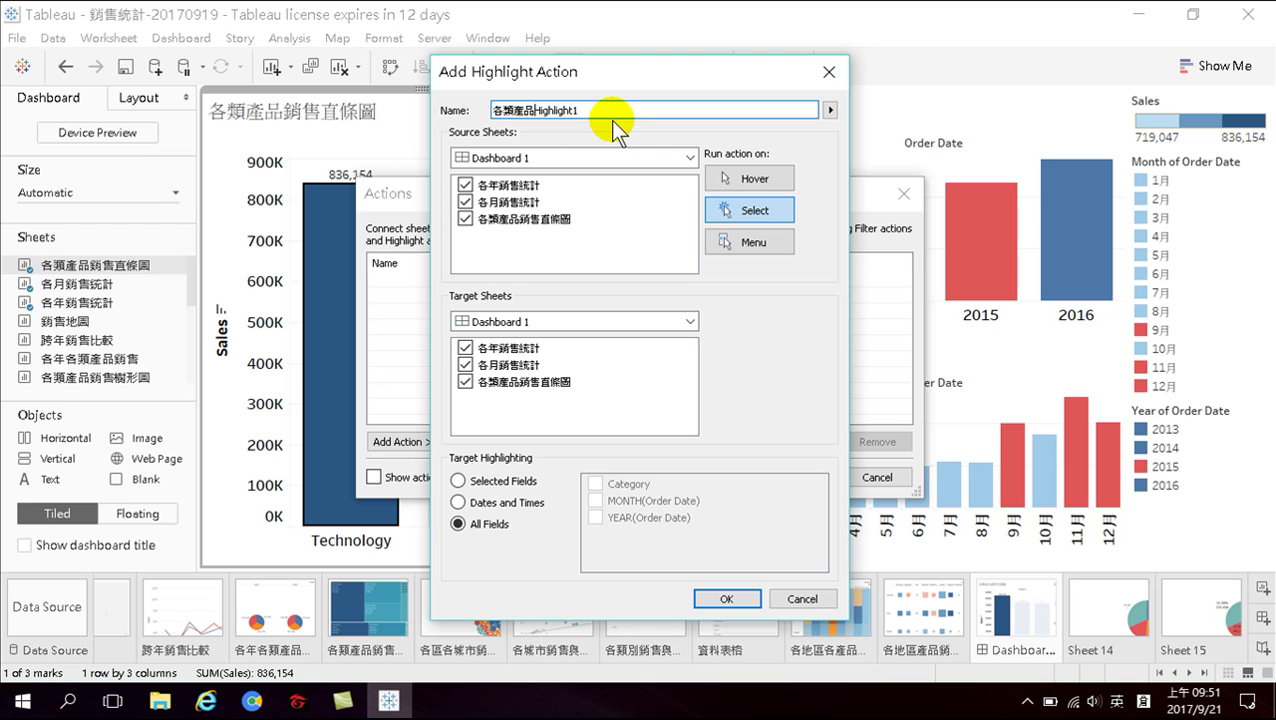
{"action": "left_click", "coordinate": [568, 109]}
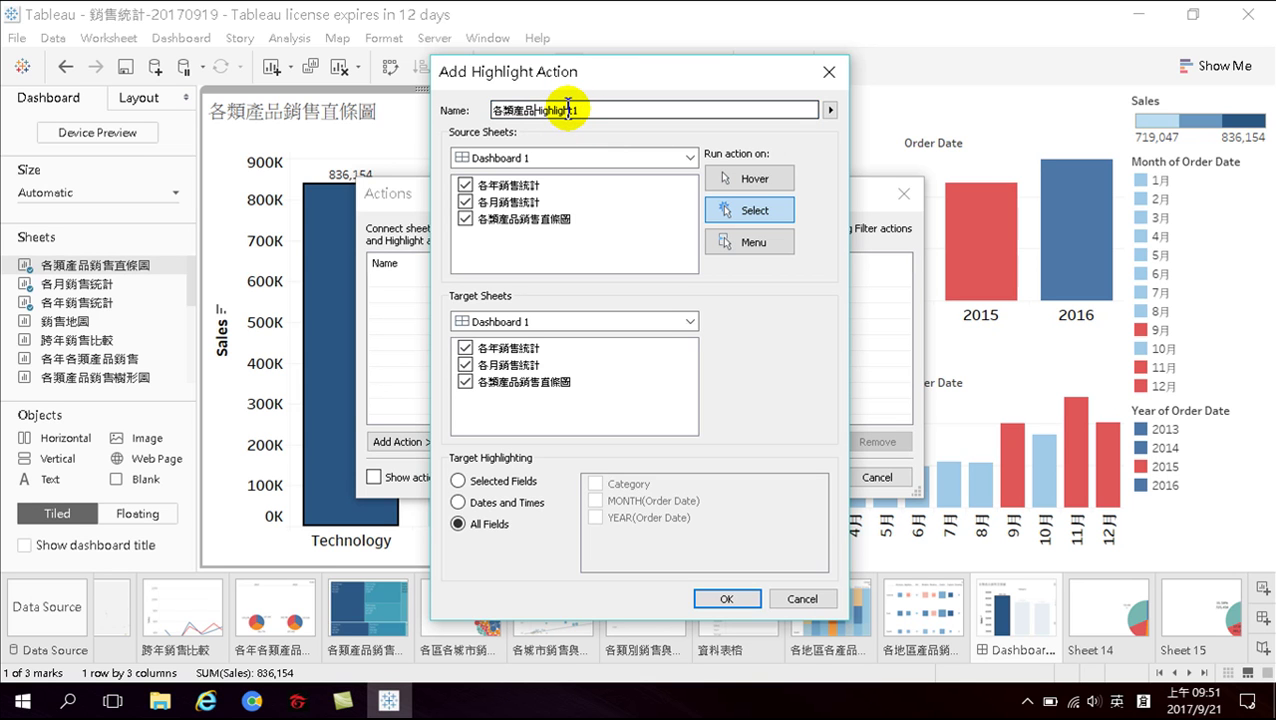
- Keep the highlight action running on Select for all Dashboard 1 sheets and all fields, and apply the dashboard actions
{"action": "left_click", "coordinate": [757, 182]}
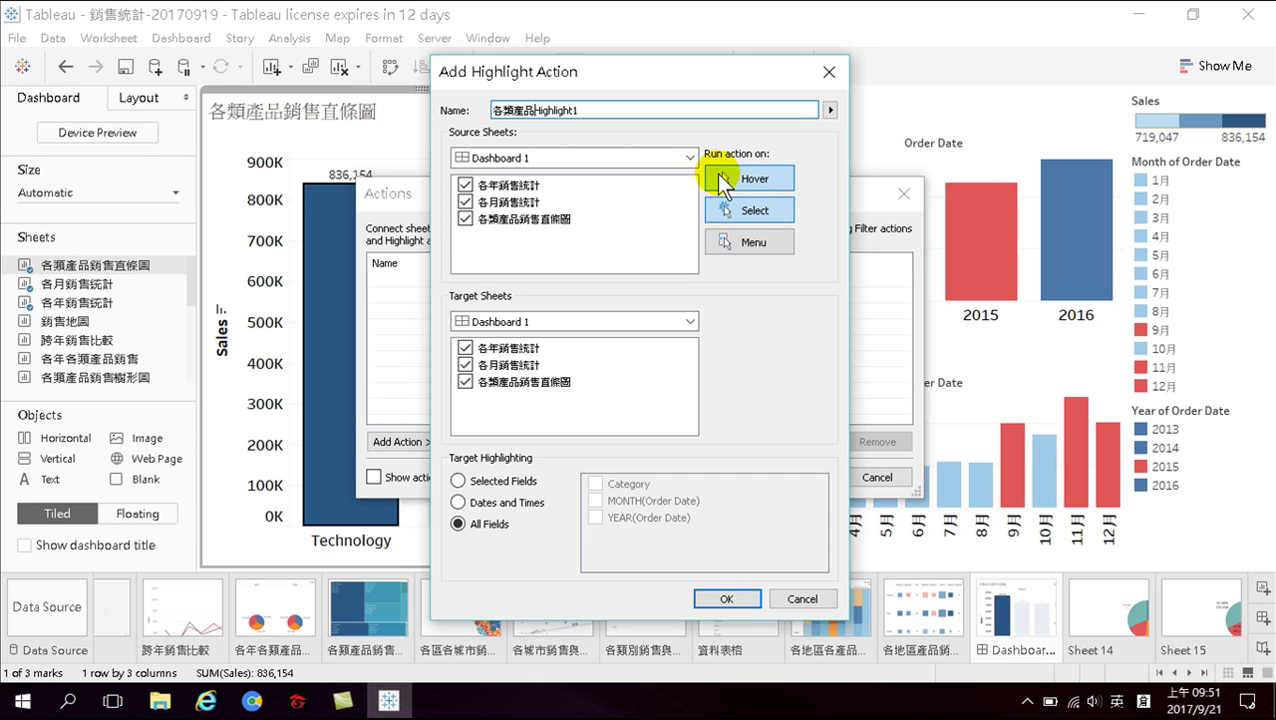
{"action": "left_click", "coordinate": [756, 214]}
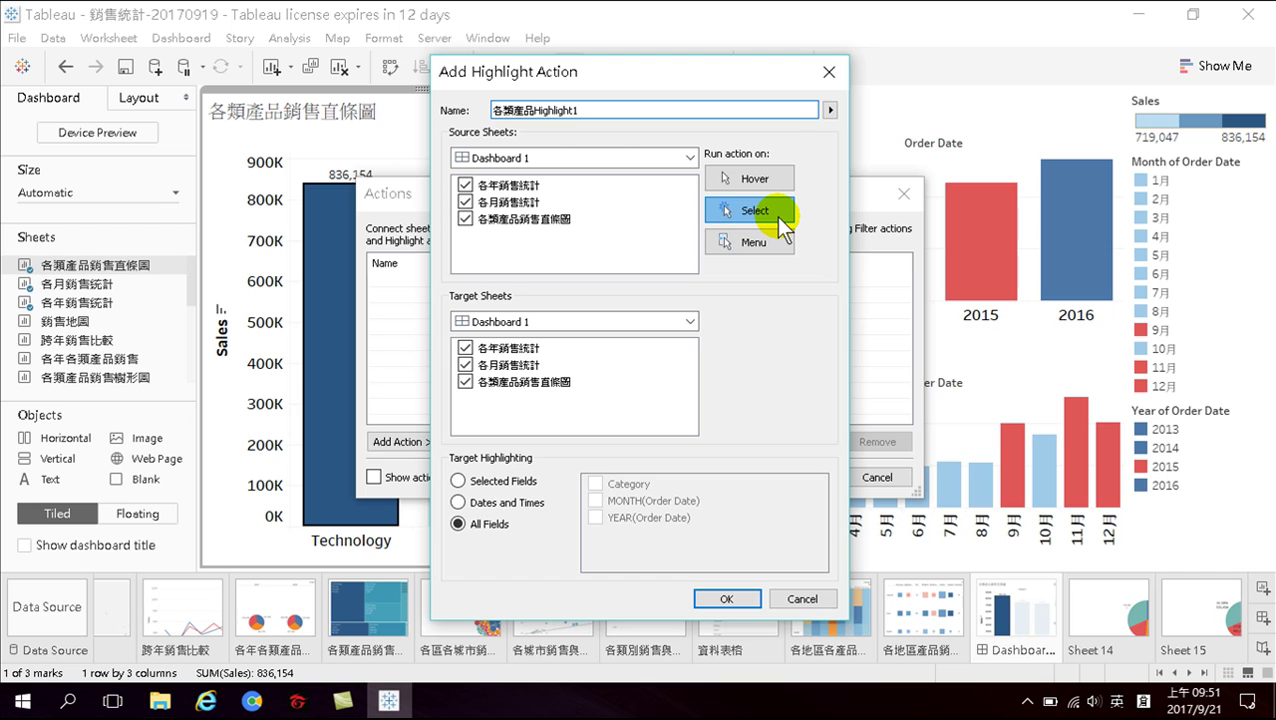
{"action": "left_click", "coordinate": [768, 245]}
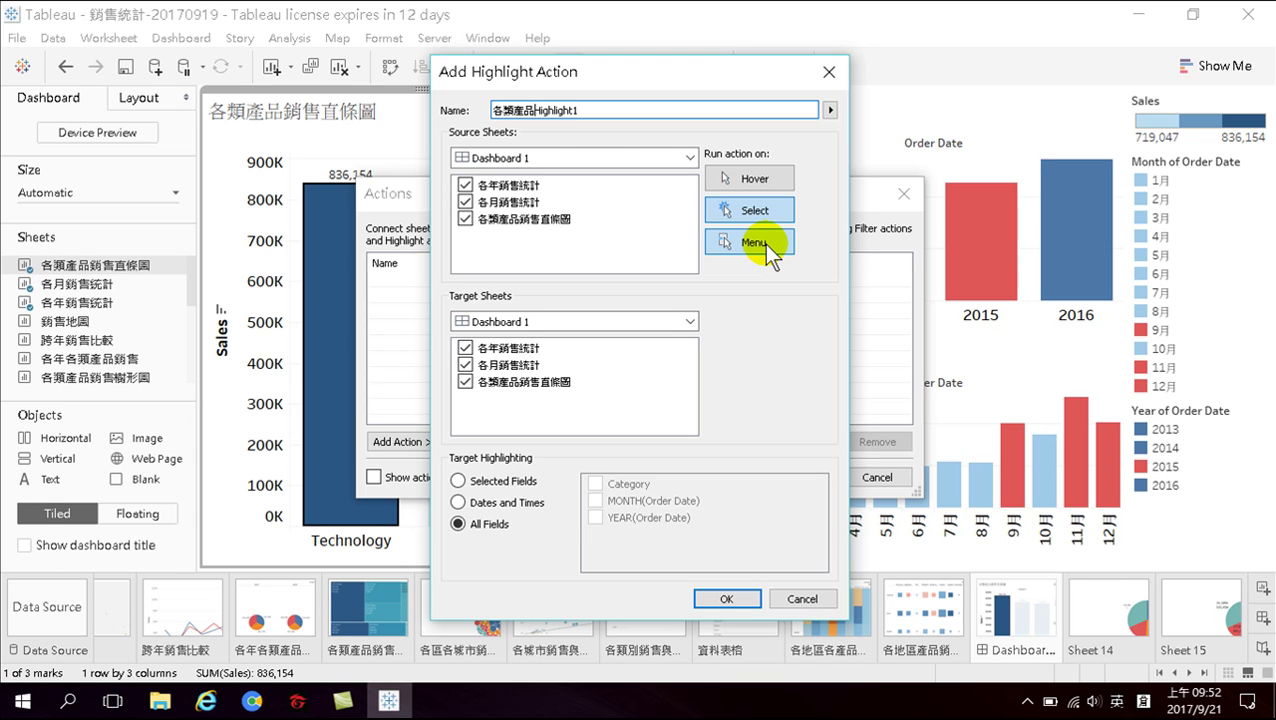
{"action": "left_click", "coordinate": [768, 245]}
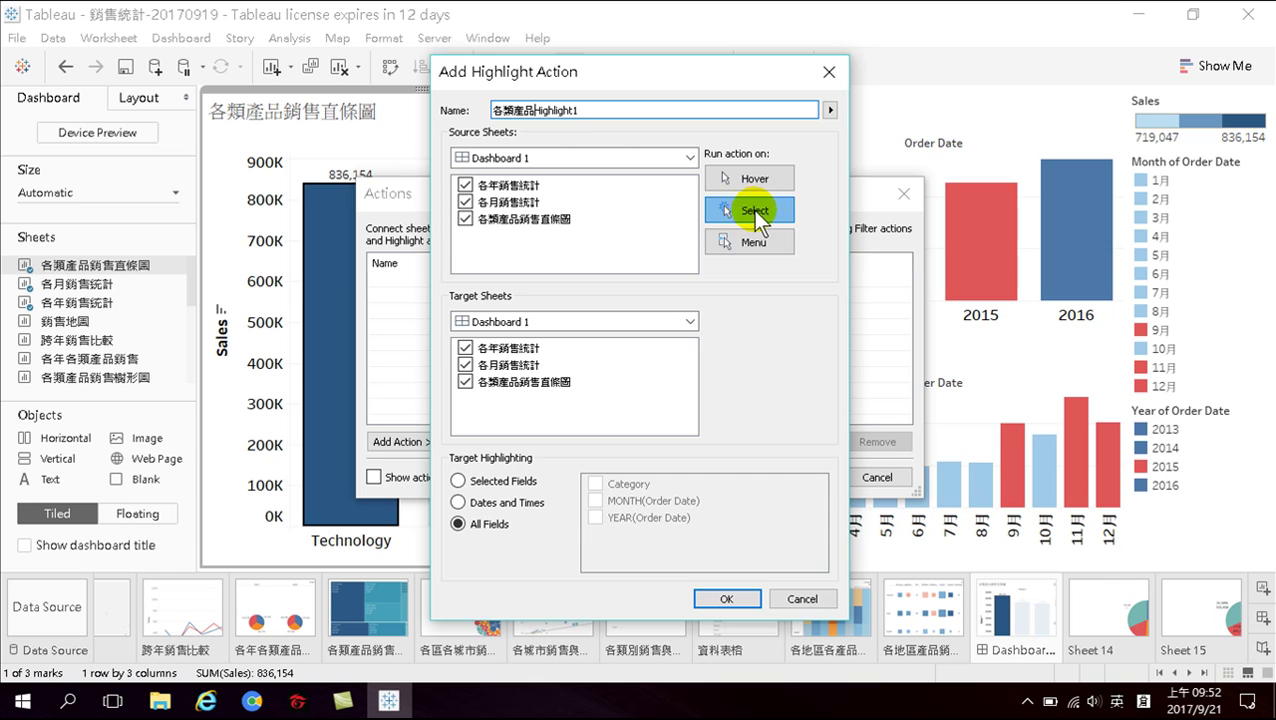
{"action": "left_click", "coordinate": [755, 180]}
{"action": "left_click", "coordinate": [768, 176]}
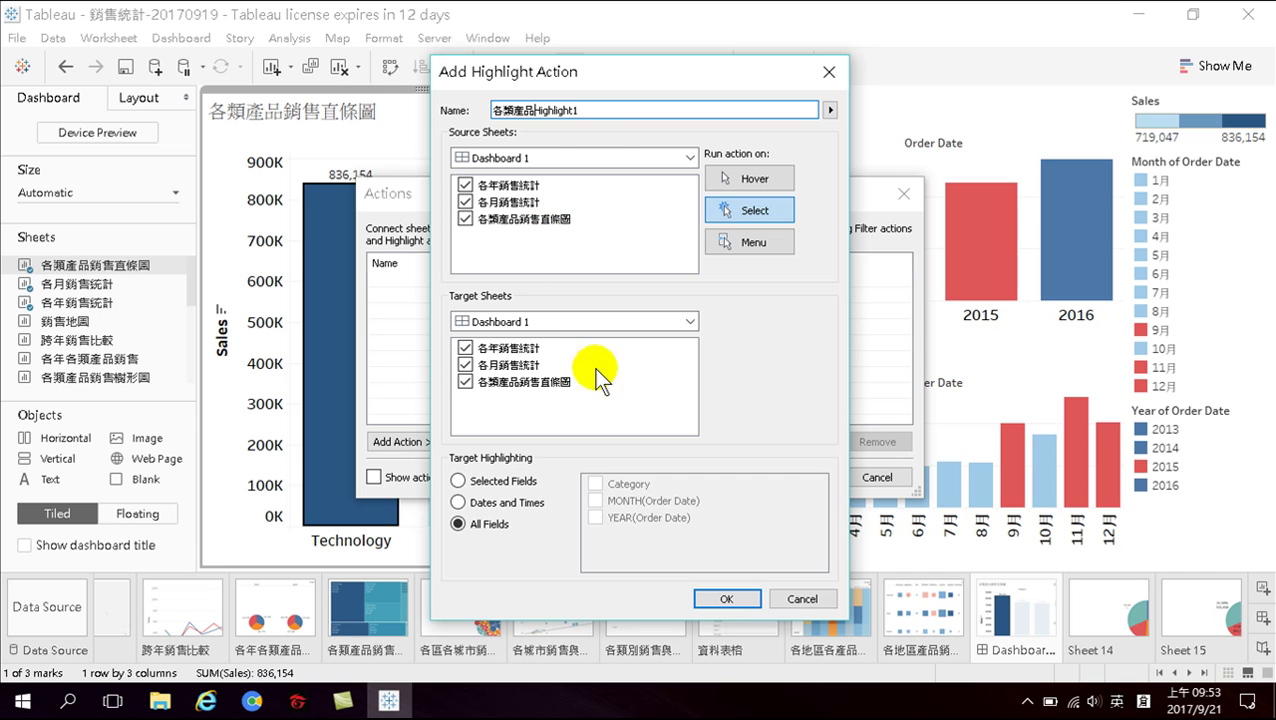
{"action": "left_click", "coordinate": [725, 598]}
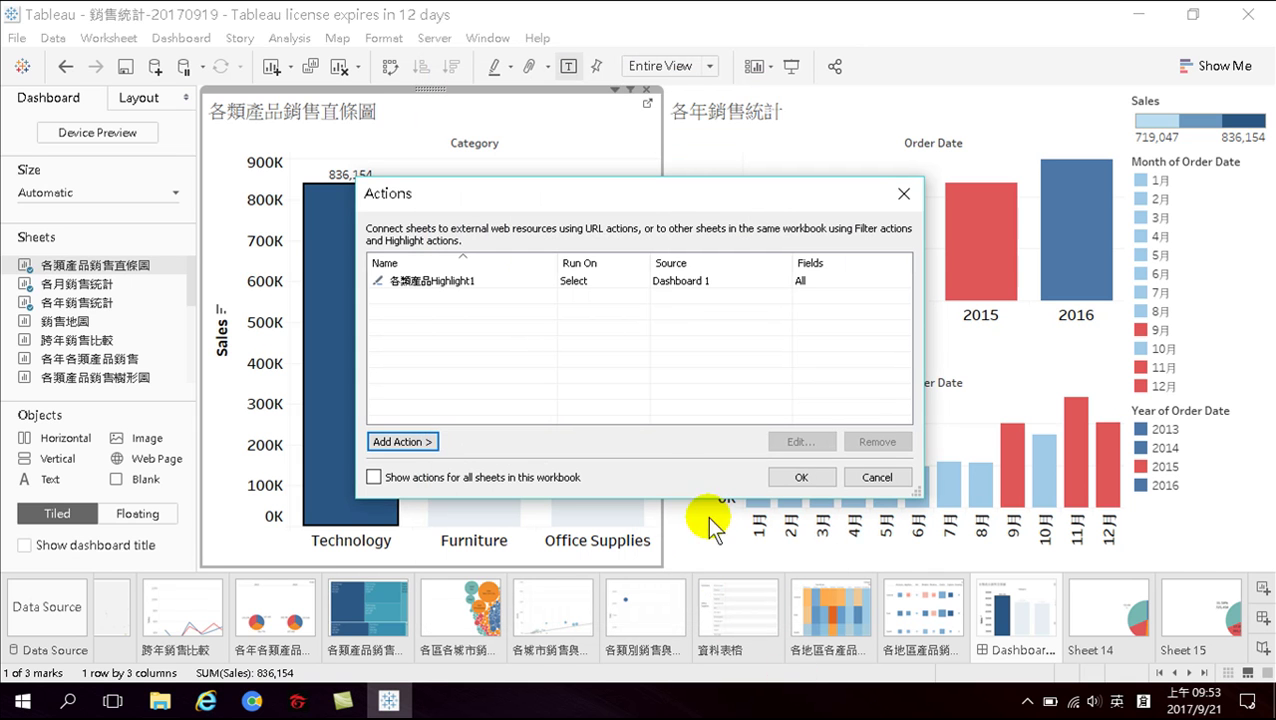
{"action": "left_click", "coordinate": [800, 478]}
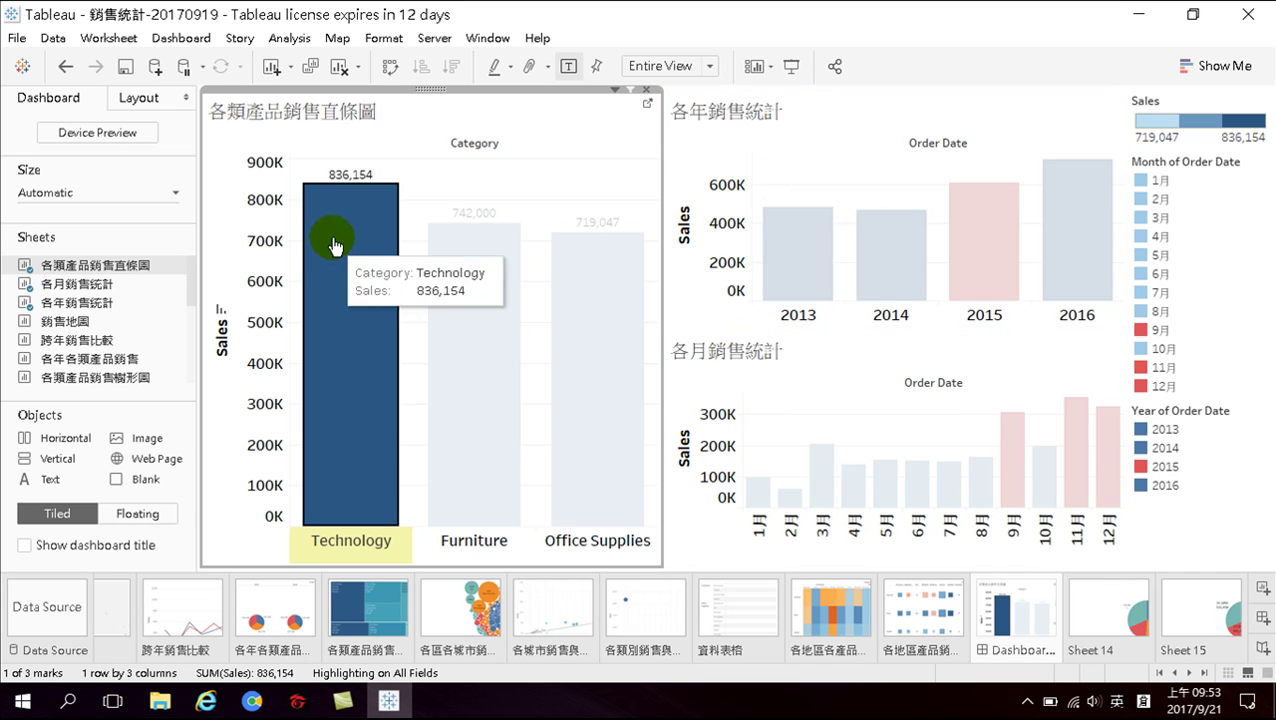
- Test the highlight action by selecting the Technology, Furniture and Office Supplies bars in the 各類產品銷售直條圖 chart
{"action": "left_click", "coordinate": [353, 376]}
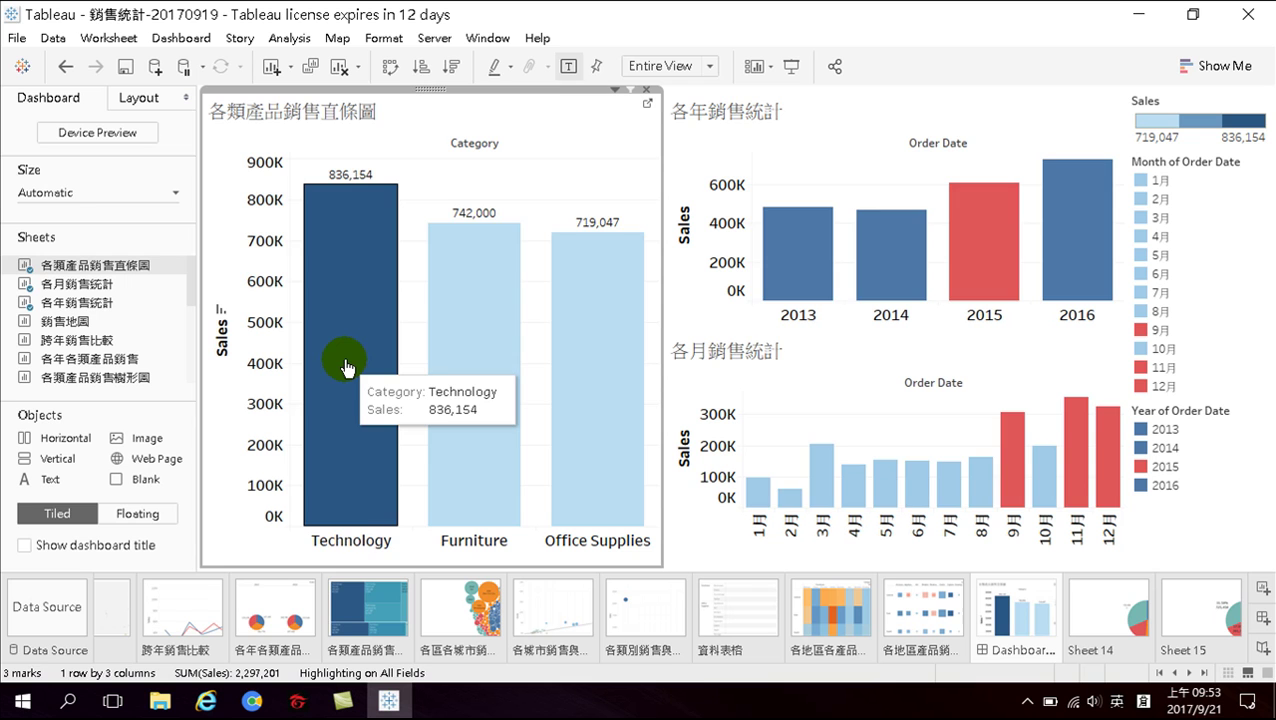
{"action": "left_click", "coordinate": [347, 369]}
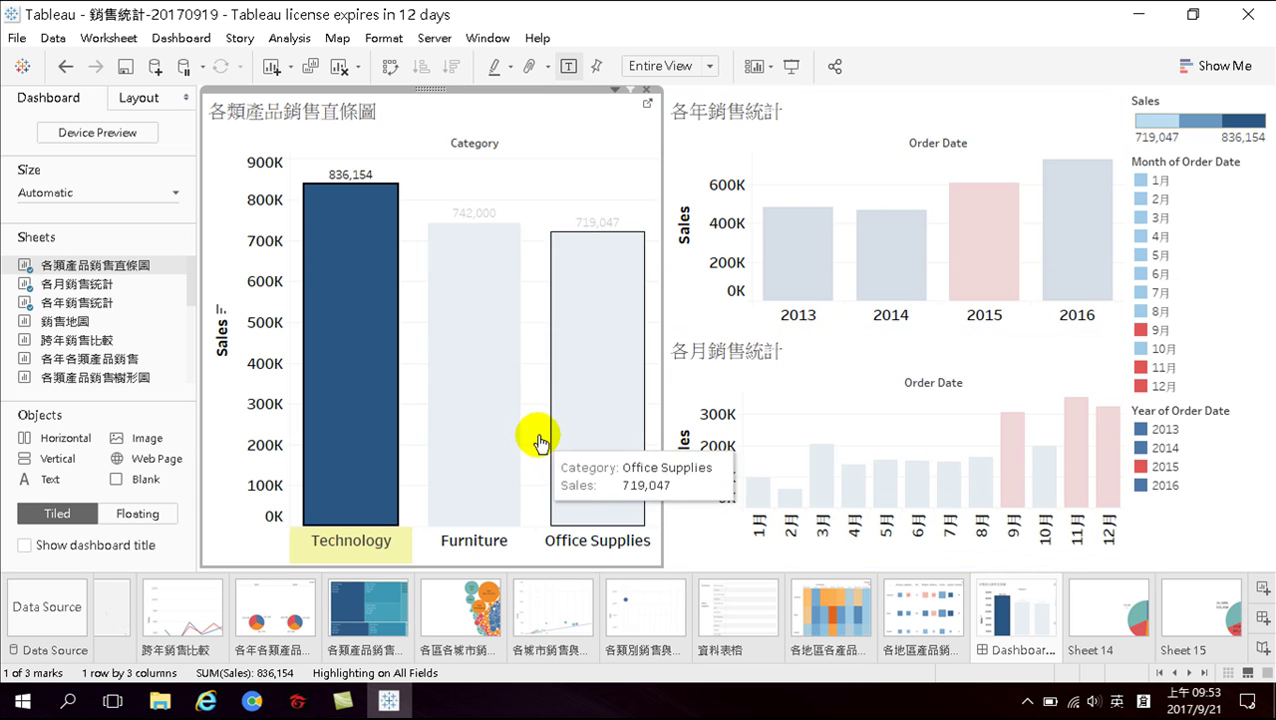
{"action": "left_click", "coordinate": [478, 410]}
{"action": "left_click", "coordinate": [582, 378]}
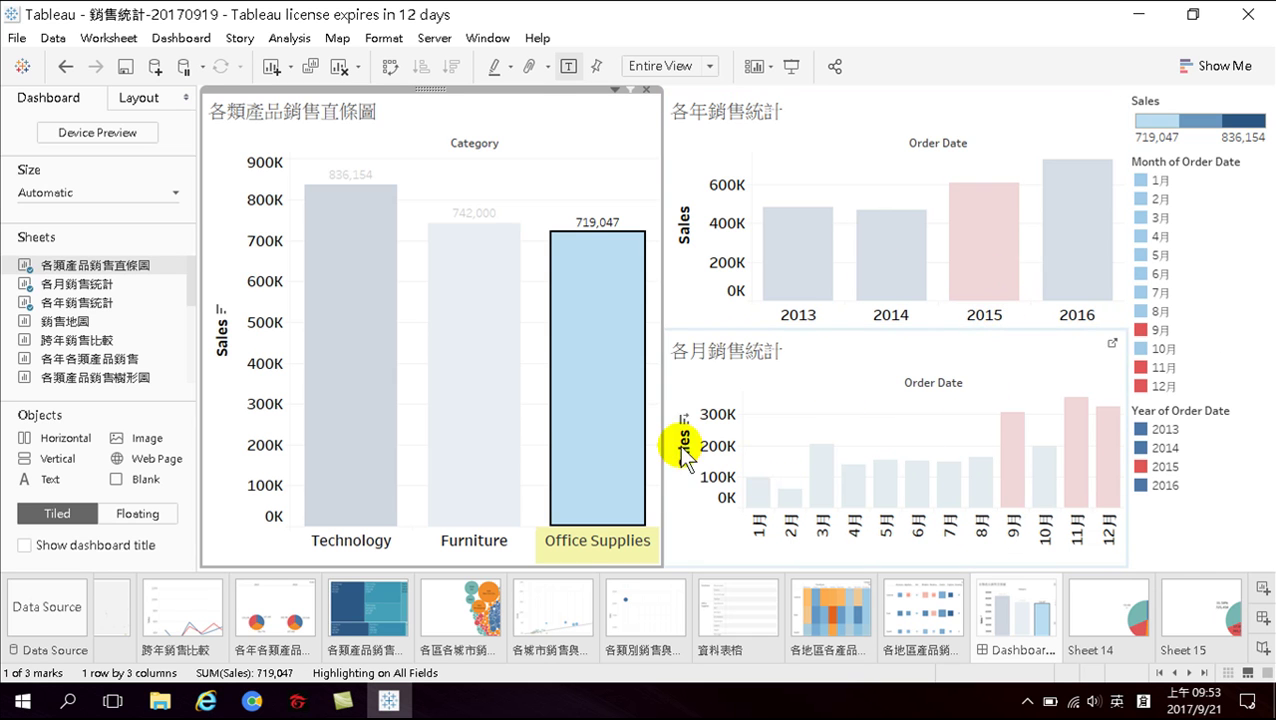
{"action": "left_click", "coordinate": [362, 374]}
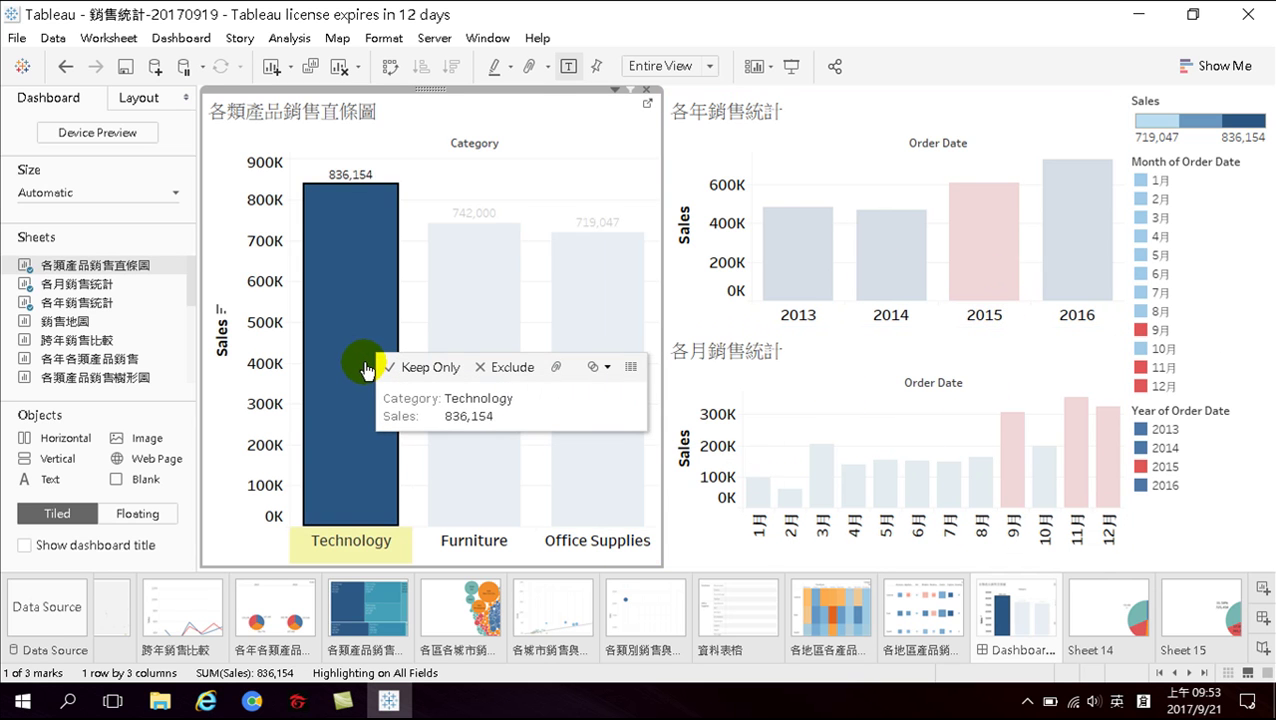
{"action": "left_click", "coordinate": [500, 268]}
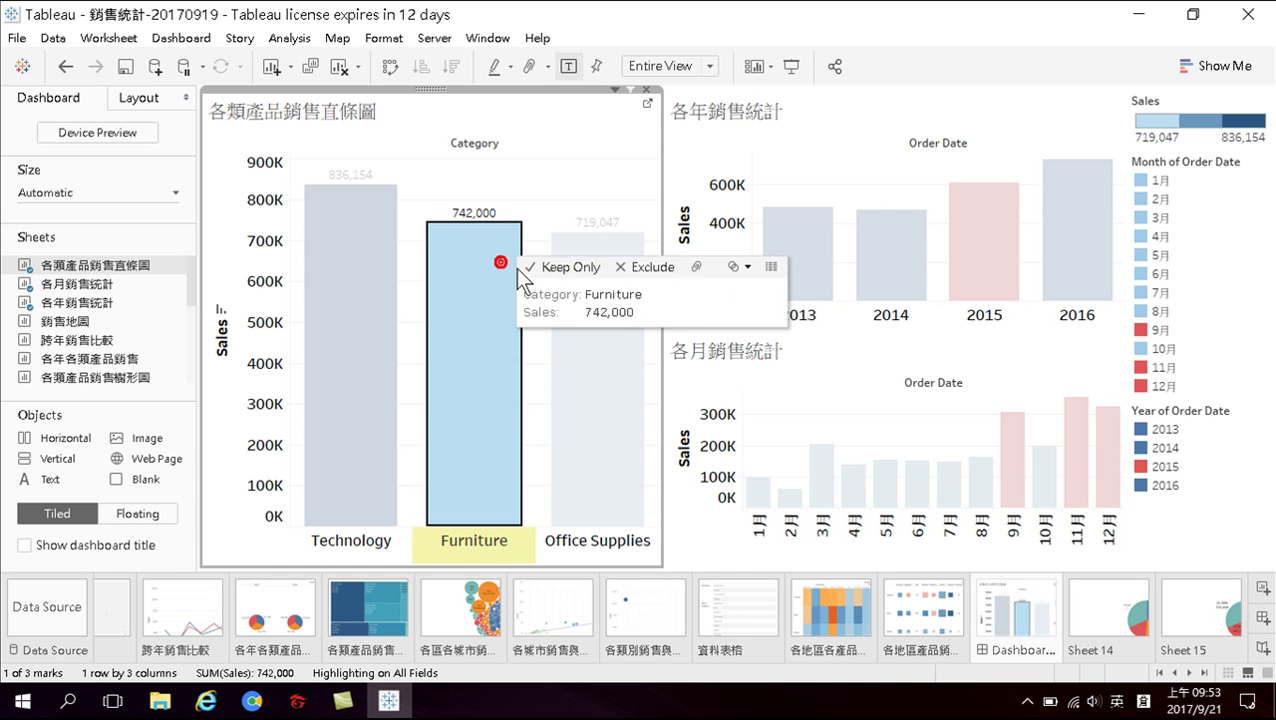
{"action": "left_click", "coordinate": [593, 394]}
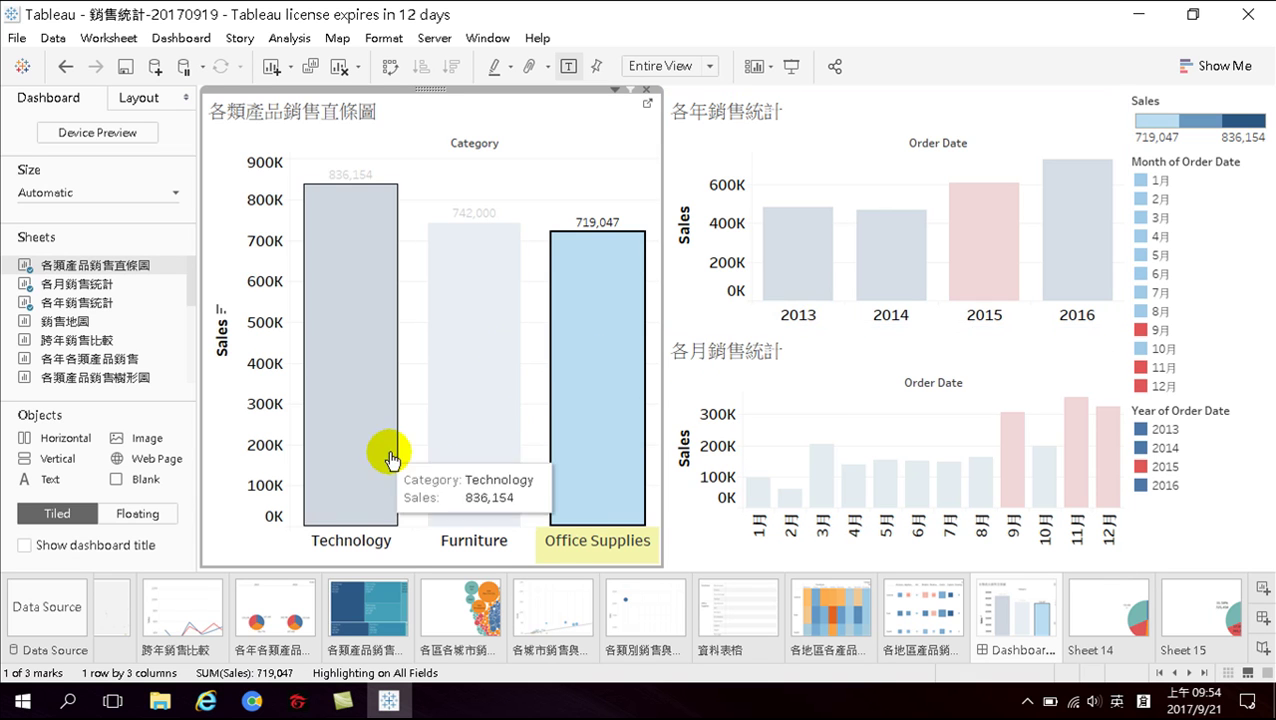
{"action": "left_click", "coordinate": [343, 367]}
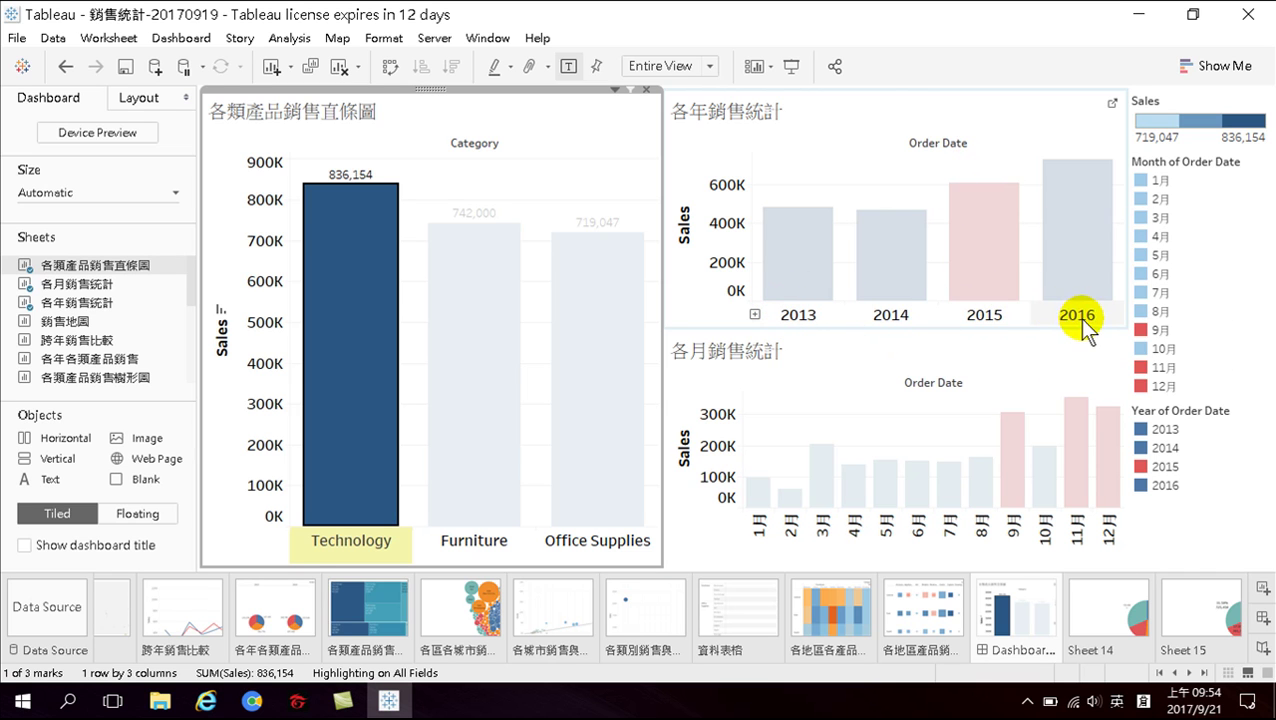
- Open the 各年銷售統計 worksheet from the dashboard and add the Category dimension to its marks as a detail
{"action": "mouse_move", "coordinate": [775, 285]}
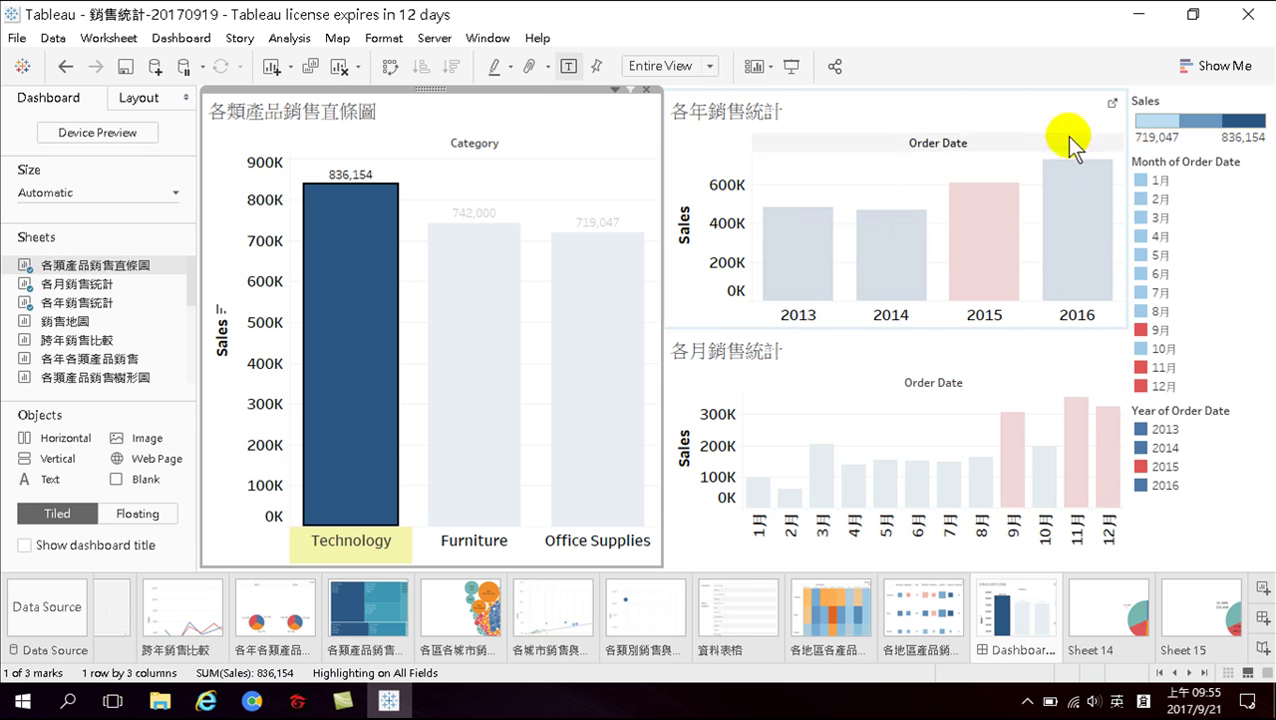
{"action": "left_click", "coordinate": [1110, 103]}
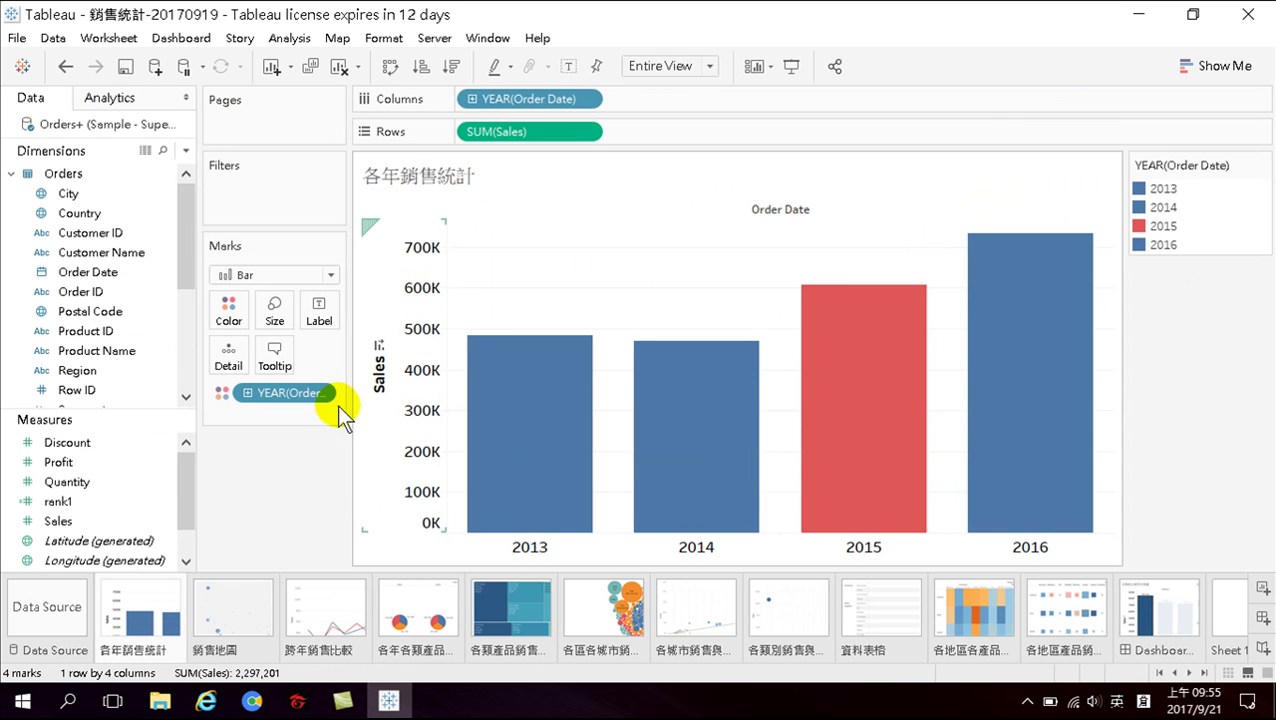
{"action": "left_click_drag", "start_coordinate": [549, 112], "coordinate": [318, 405]}
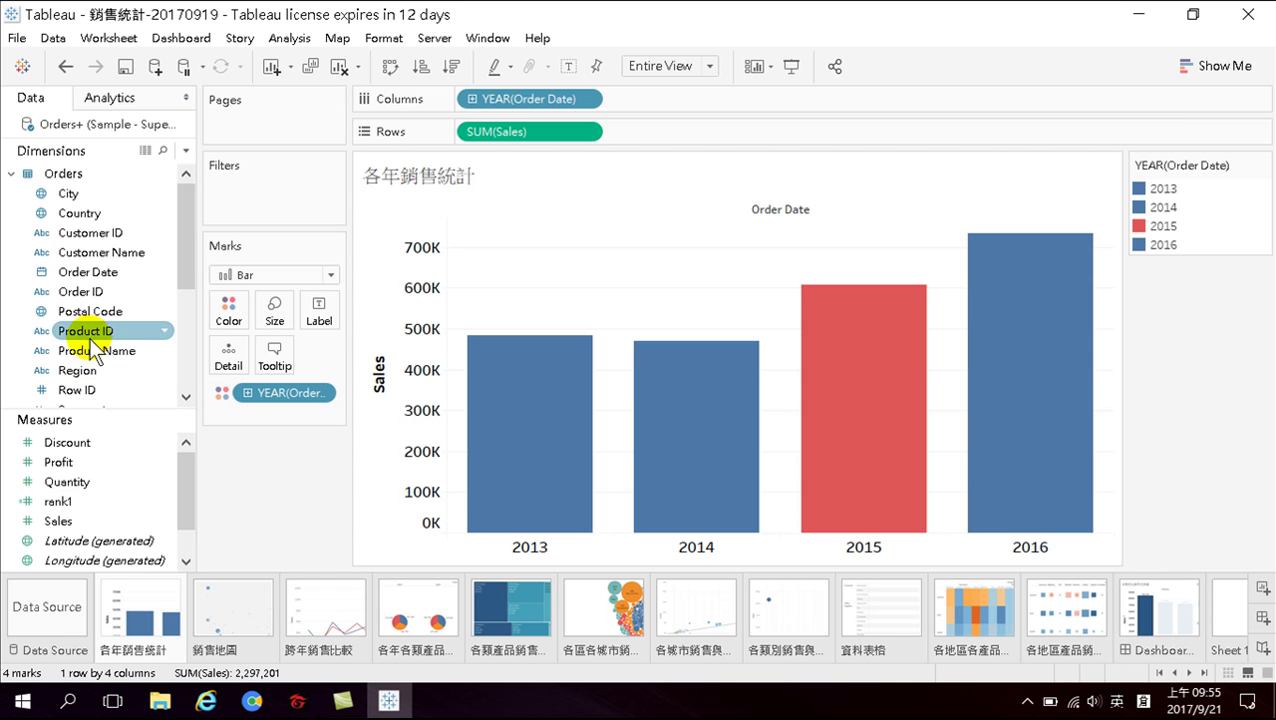
{"action": "left_click_drag", "start_coordinate": [188, 263], "coordinate": [181, 370]}
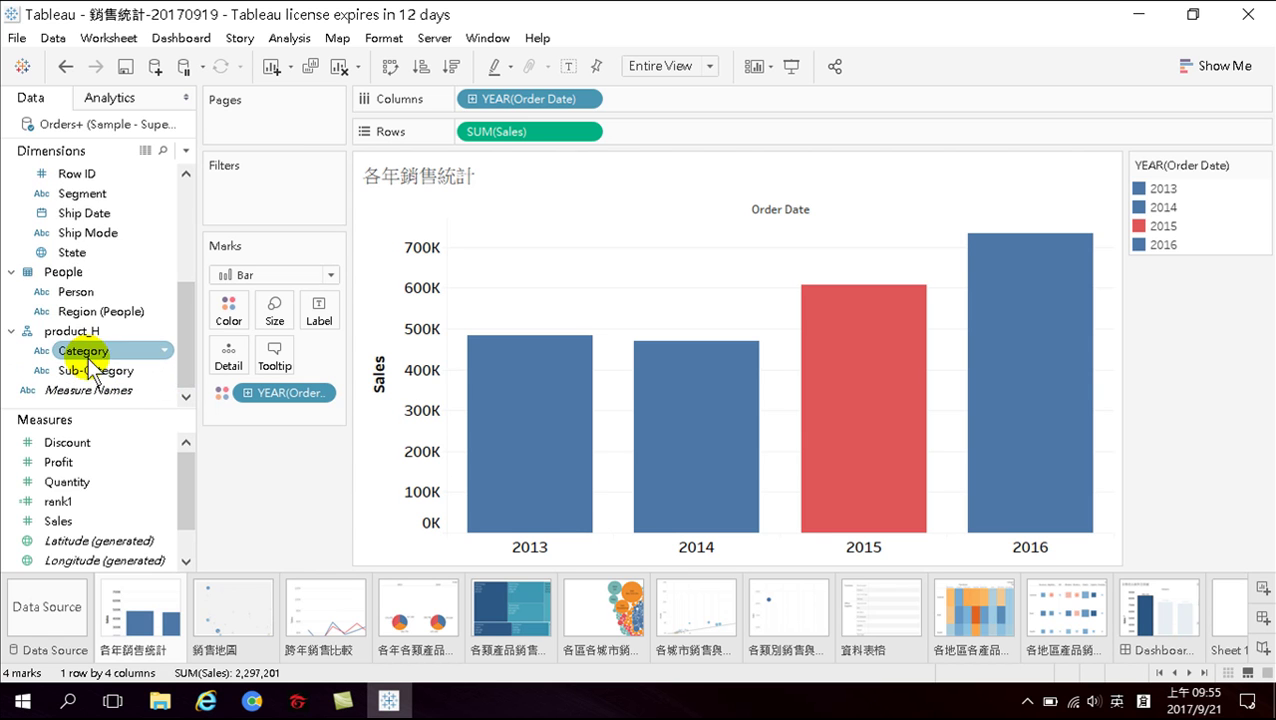
{"action": "left_click_drag", "start_coordinate": [87, 355], "coordinate": [260, 411]}
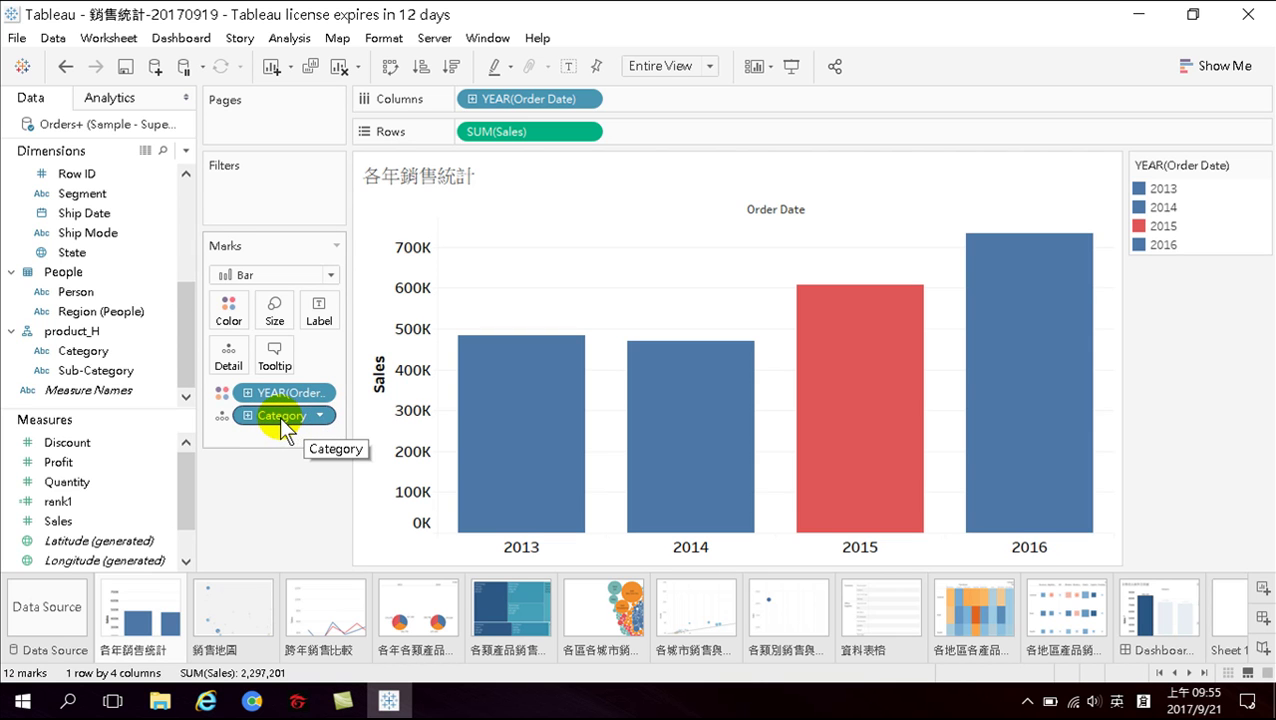
- Try Category as the bars' color and as their size, and take it off the marks
{"action": "left_click_drag", "start_coordinate": [289, 425], "coordinate": [237, 310]}
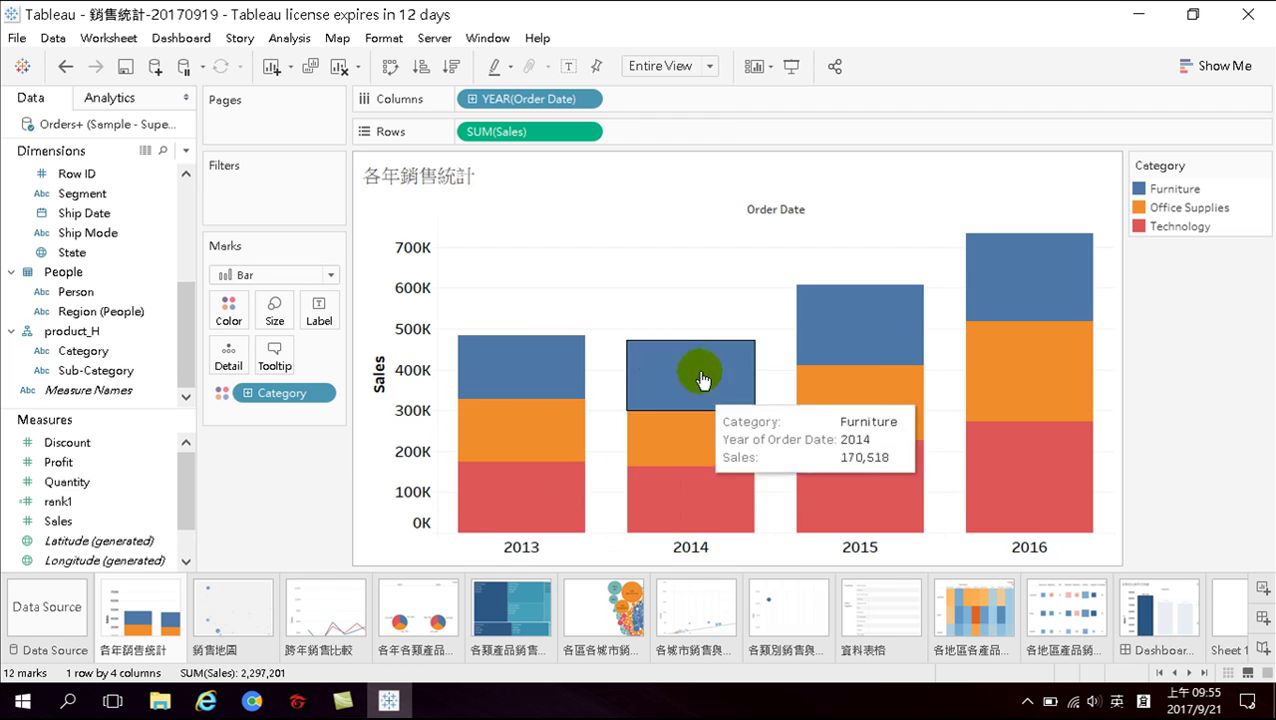
{"action": "left_click", "coordinate": [65, 66]}
{"action": "left_click_drag", "start_coordinate": [290, 420], "coordinate": [272, 312]}
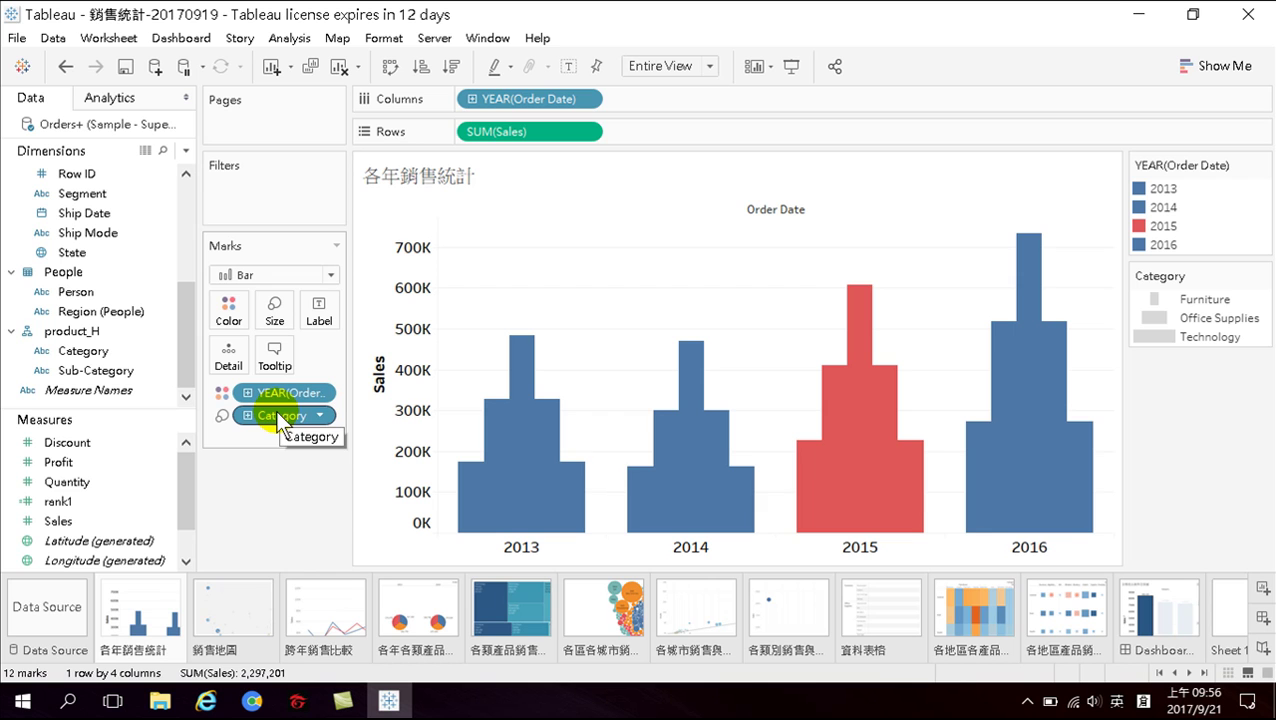
{"action": "left_click_drag", "start_coordinate": [276, 418], "coordinate": [240, 473]}
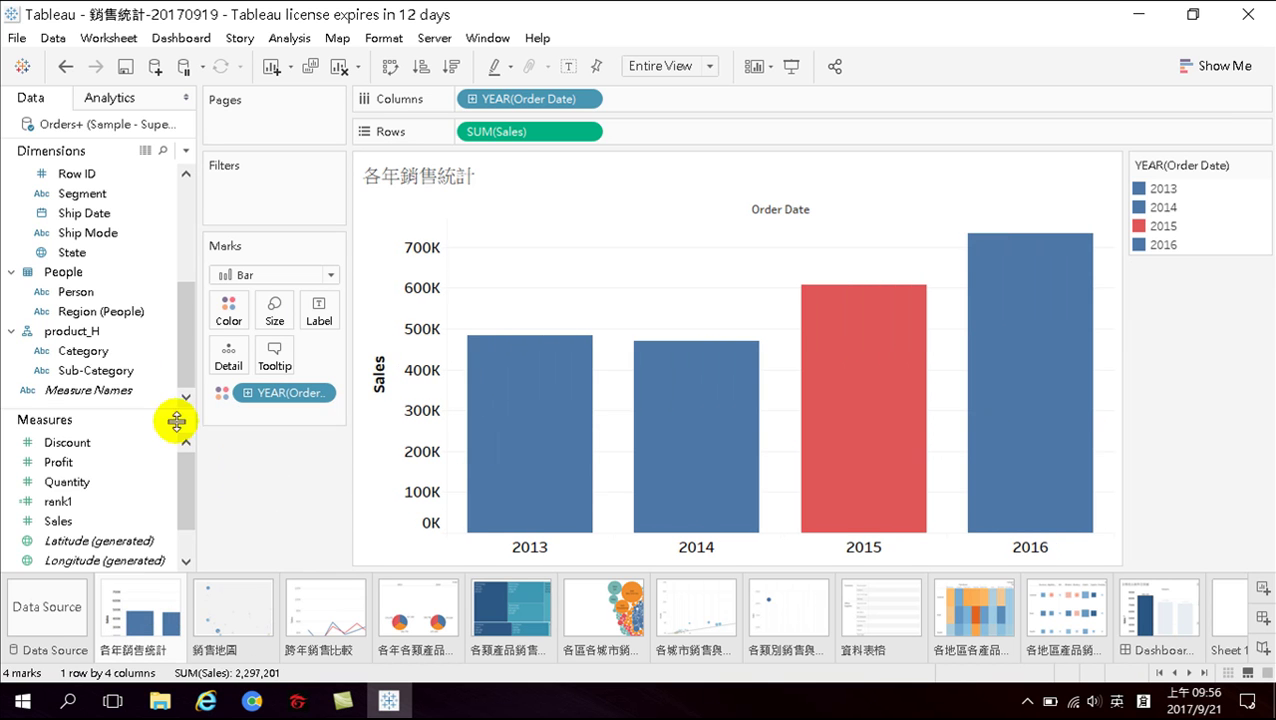
- Add Category as a detail of the 各年銷售統計 bars and return to the dashboard
{"action": "left_click_drag", "start_coordinate": [88, 352], "coordinate": [254, 416]}
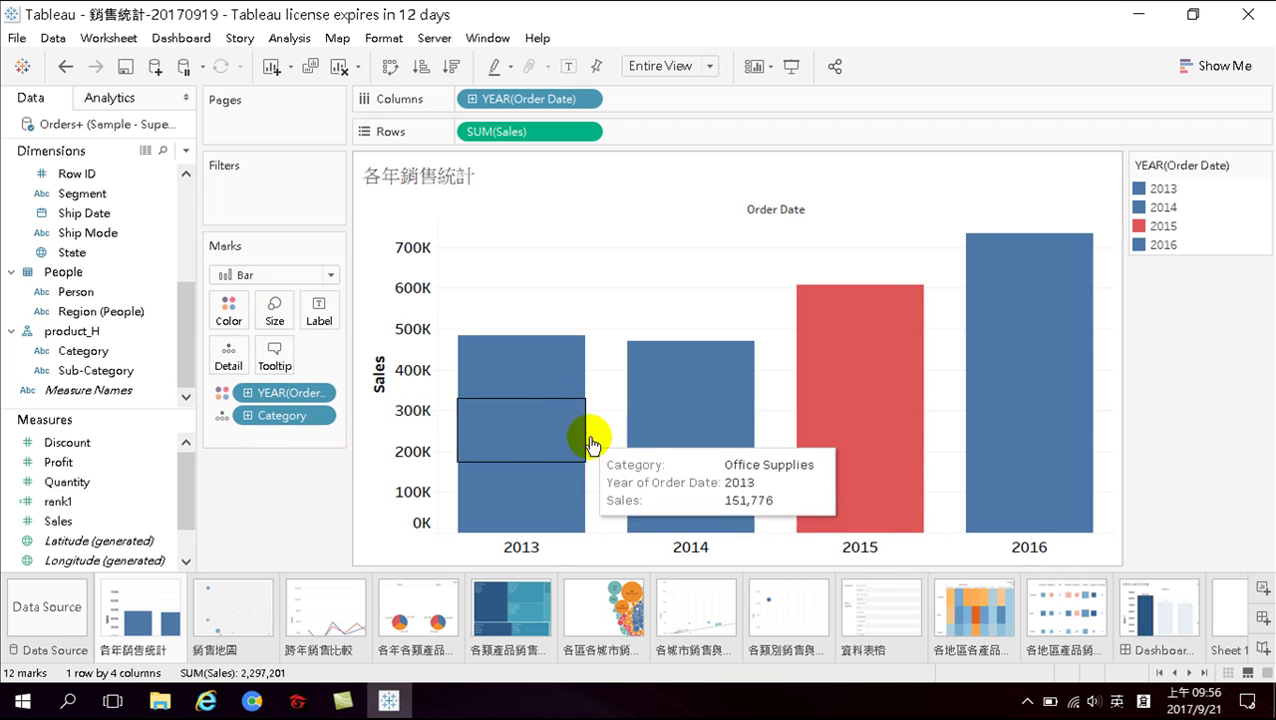
{"action": "left_click", "coordinate": [538, 490]}
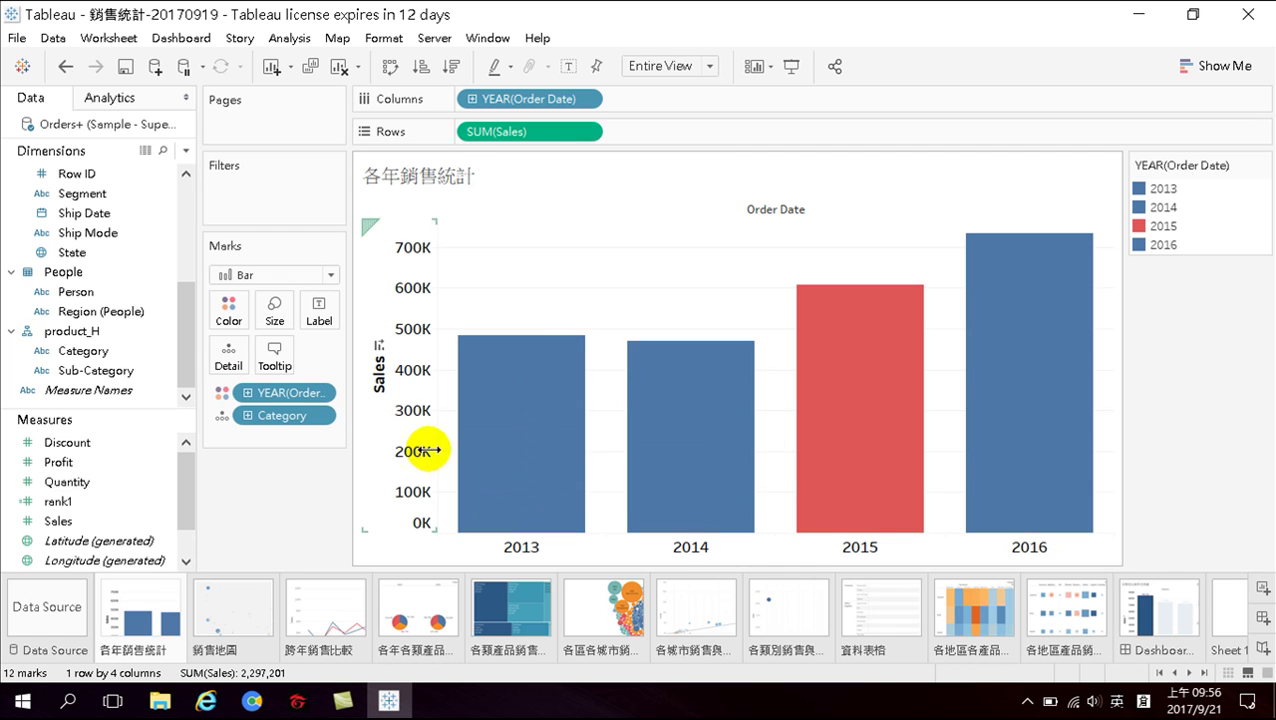
{"action": "left_click", "coordinate": [1188, 608]}
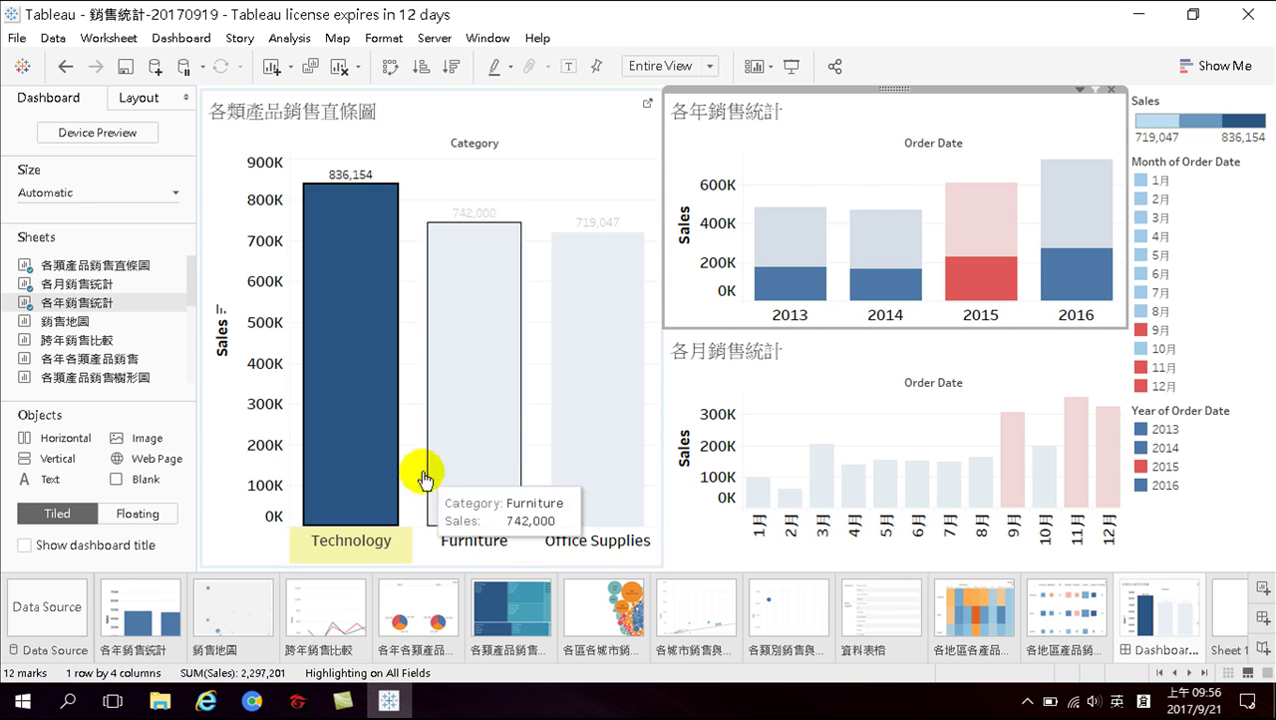
- Test the highlighting in the 各年銷售統計 chart by selecting the Furniture and Technology bars in 各類產品銷售直條圖
{"action": "left_click", "coordinate": [450, 338]}
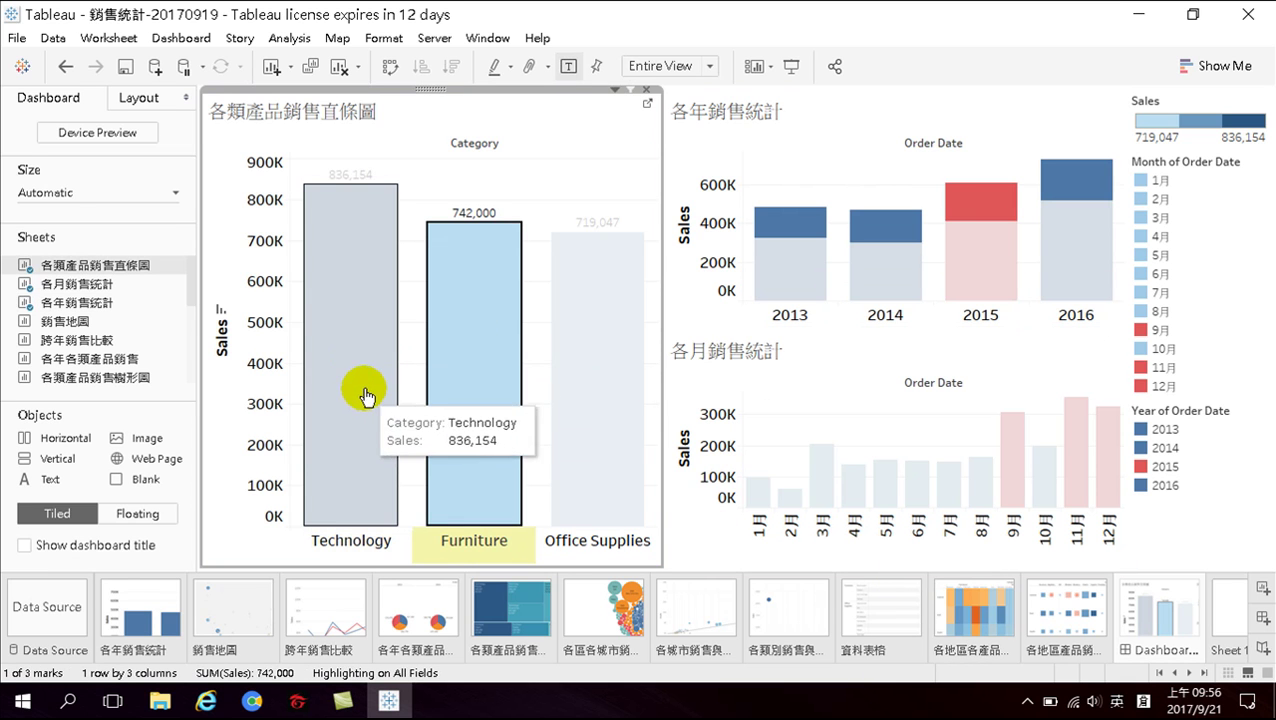
{"action": "left_click", "coordinate": [345, 362]}
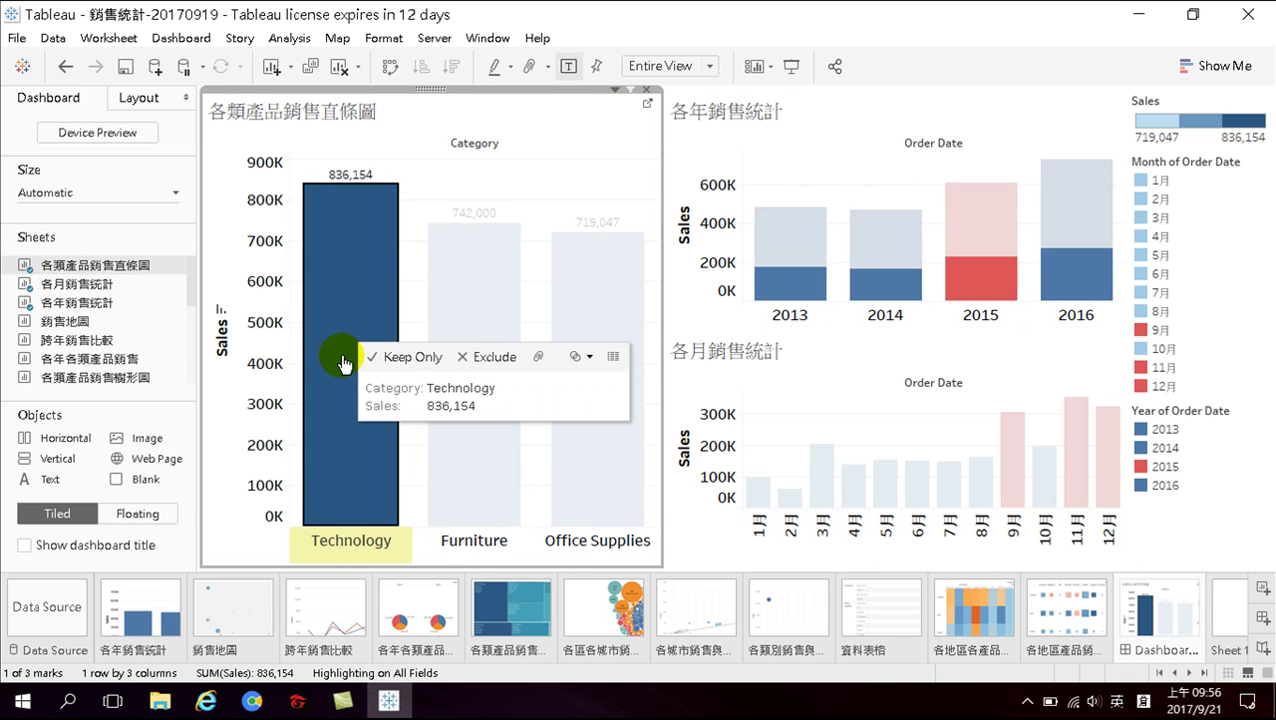
{"action": "left_click", "coordinate": [778, 290]}
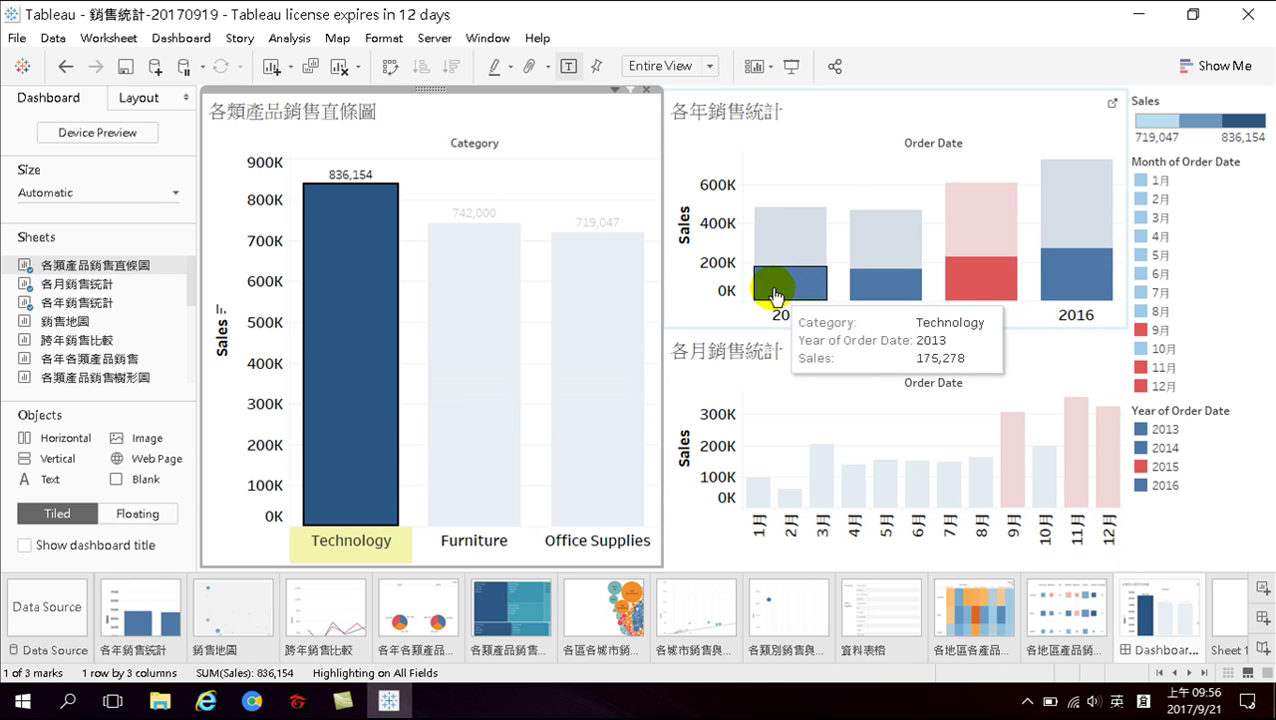
{"action": "left_click", "coordinate": [385, 325]}
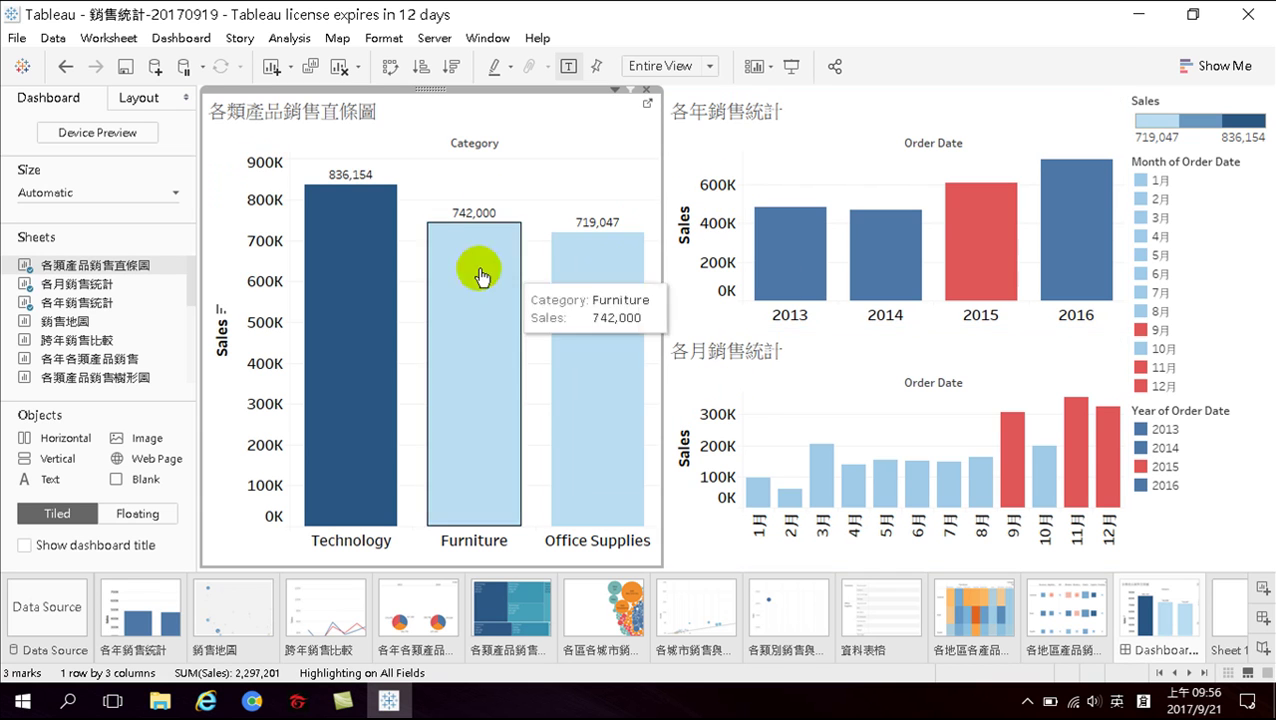
{"action": "left_click", "coordinate": [366, 378]}
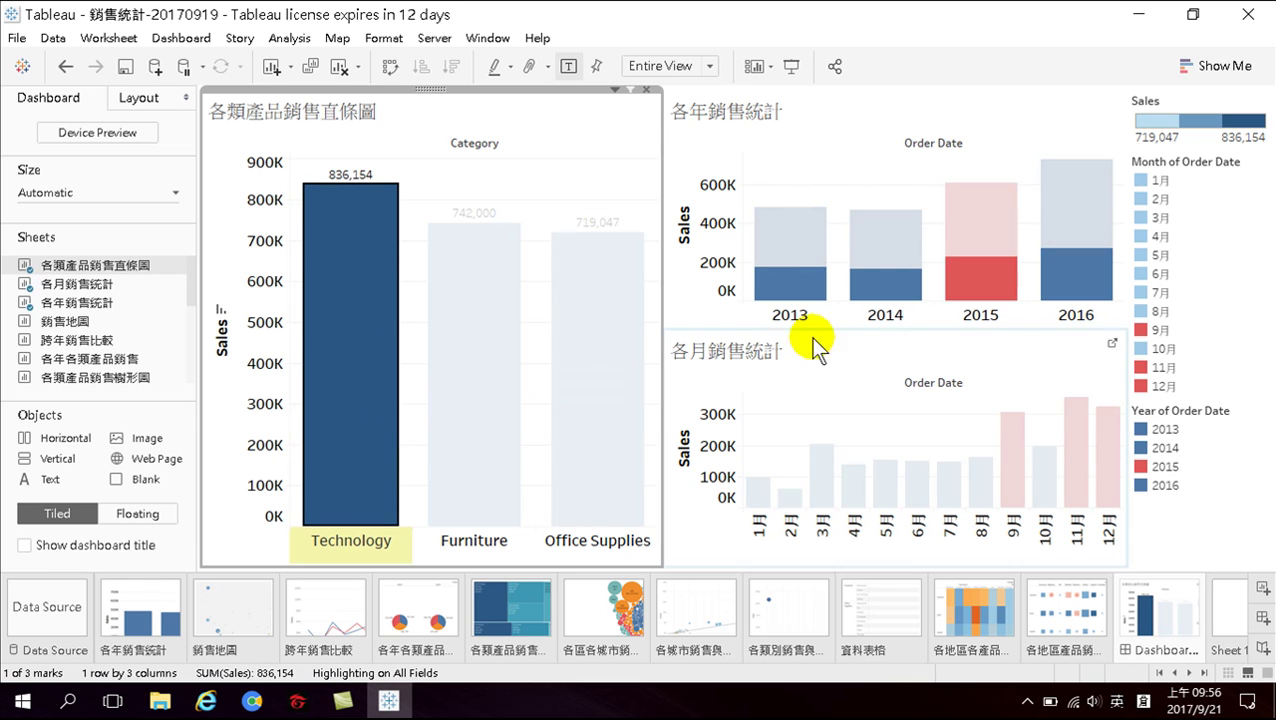
{"action": "mouse_move", "coordinate": [948, 255]}
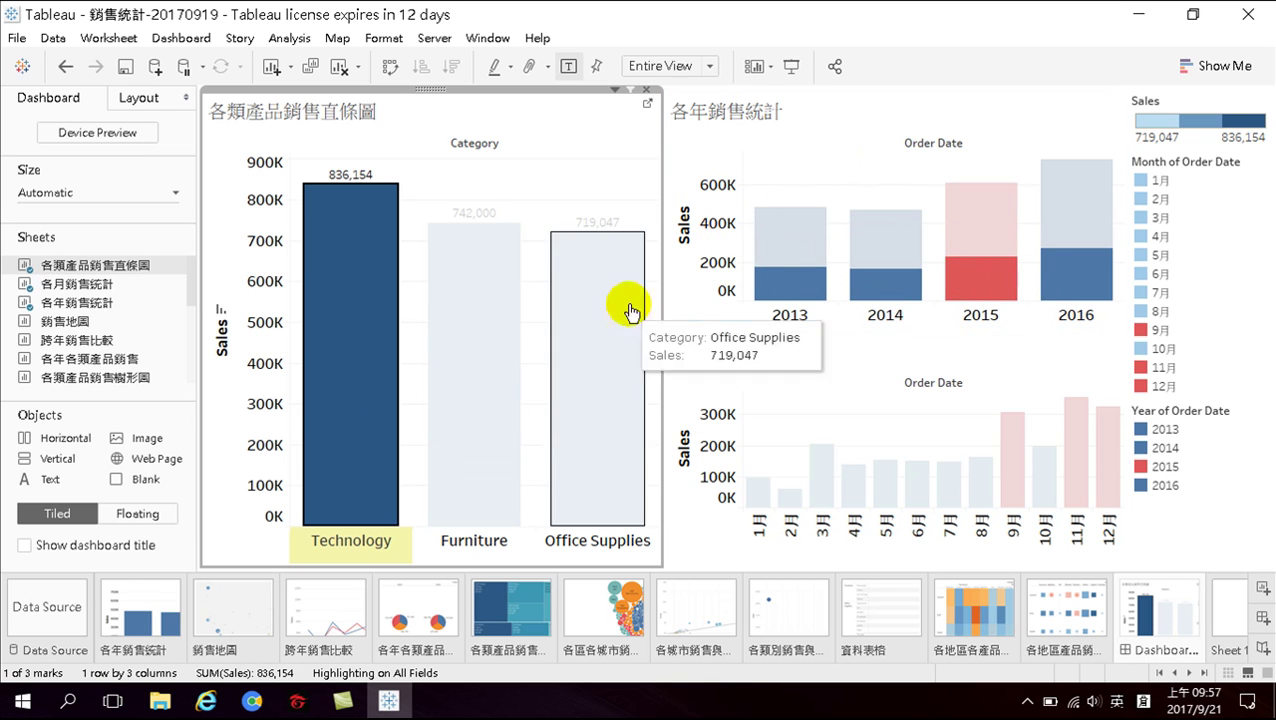
{"action": "mouse_move", "coordinate": [785, 285]}
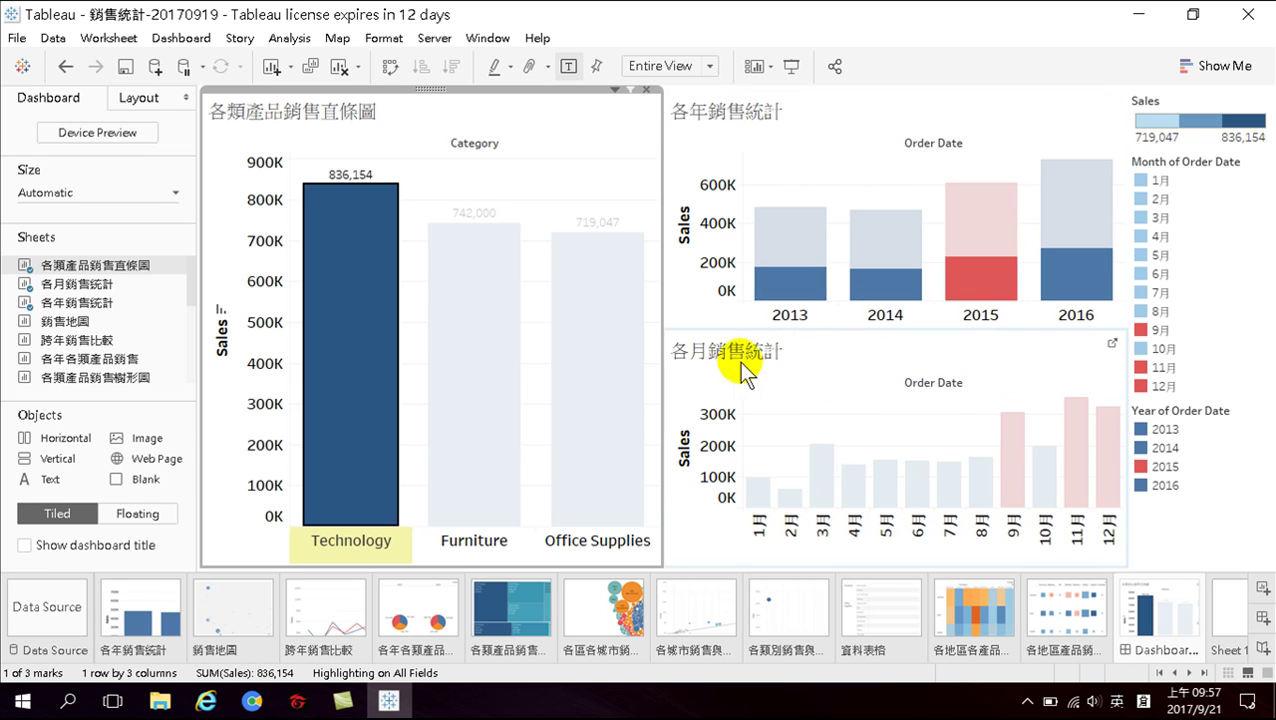
- Open the 各月銷售統計 worksheet from the dashboard, add Category as a detail of its bars, and return to the dashboard
{"action": "left_click", "coordinate": [1111, 343]}
{"action": "left_click_drag", "start_coordinate": [84, 362], "coordinate": [247, 410]}
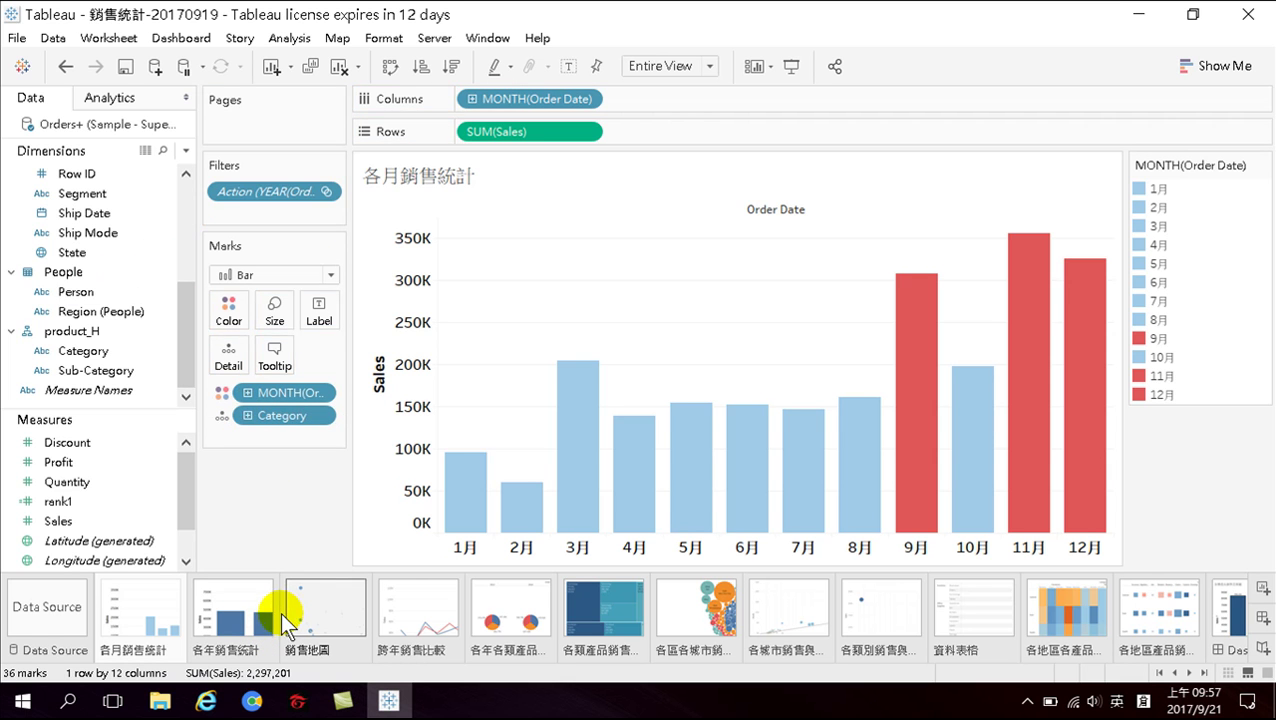
{"action": "left_click", "coordinate": [1225, 609]}
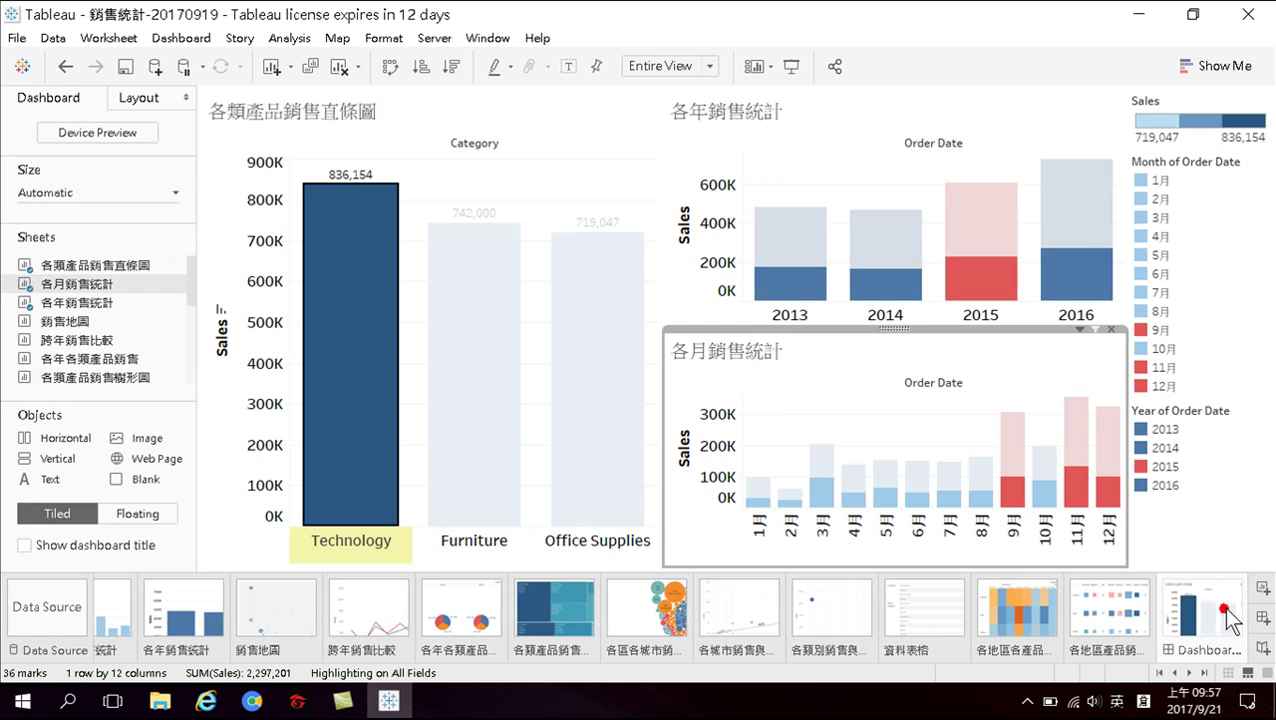
- Test the highlighting in the 各月銷售統計 chart by selecting the Technology, Furniture and Office Supplies bars one after another
{"action": "left_click", "coordinate": [382, 312]}
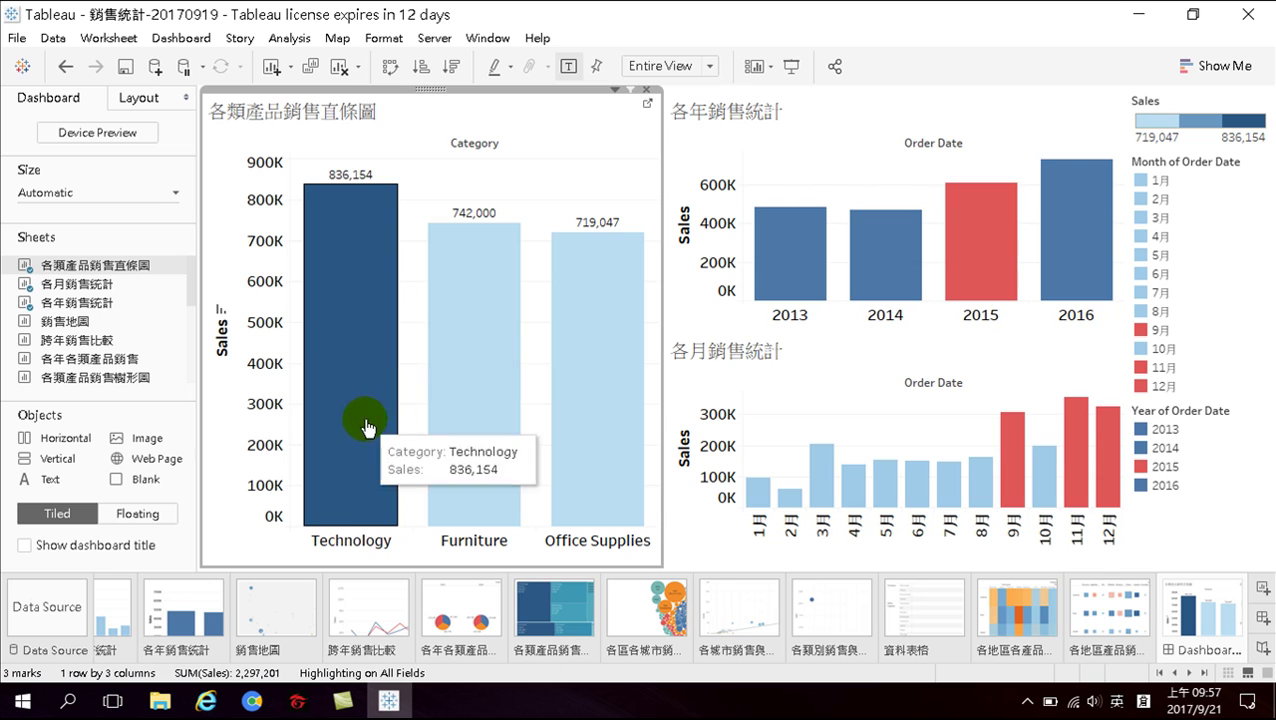
{"action": "left_click", "coordinate": [350, 375]}
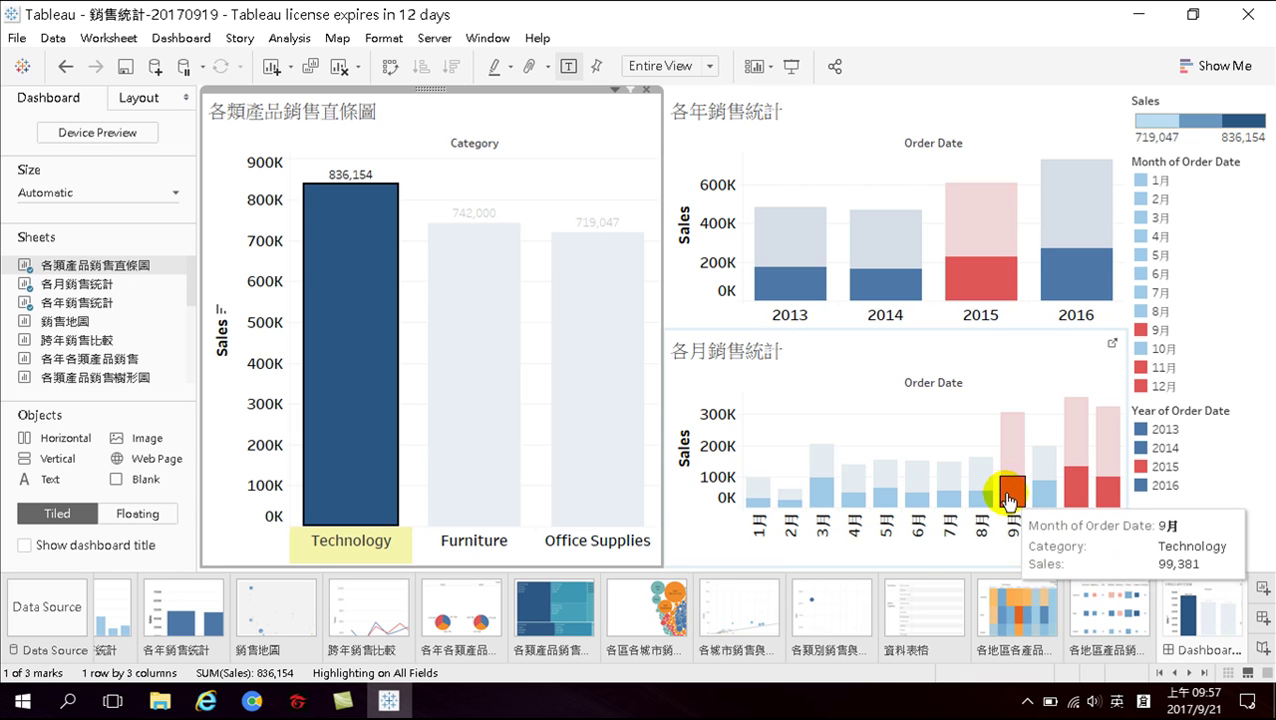
{"action": "mouse_move", "coordinate": [1100, 502]}
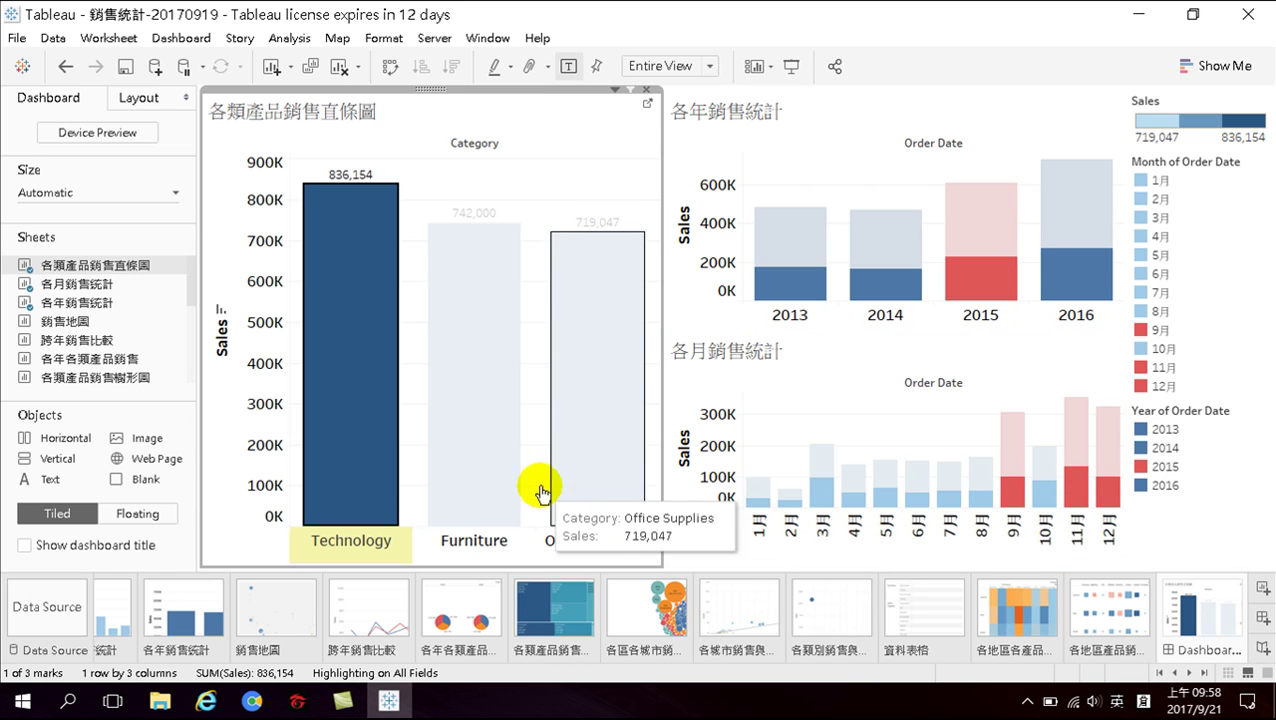
{"action": "left_click", "coordinate": [480, 448]}
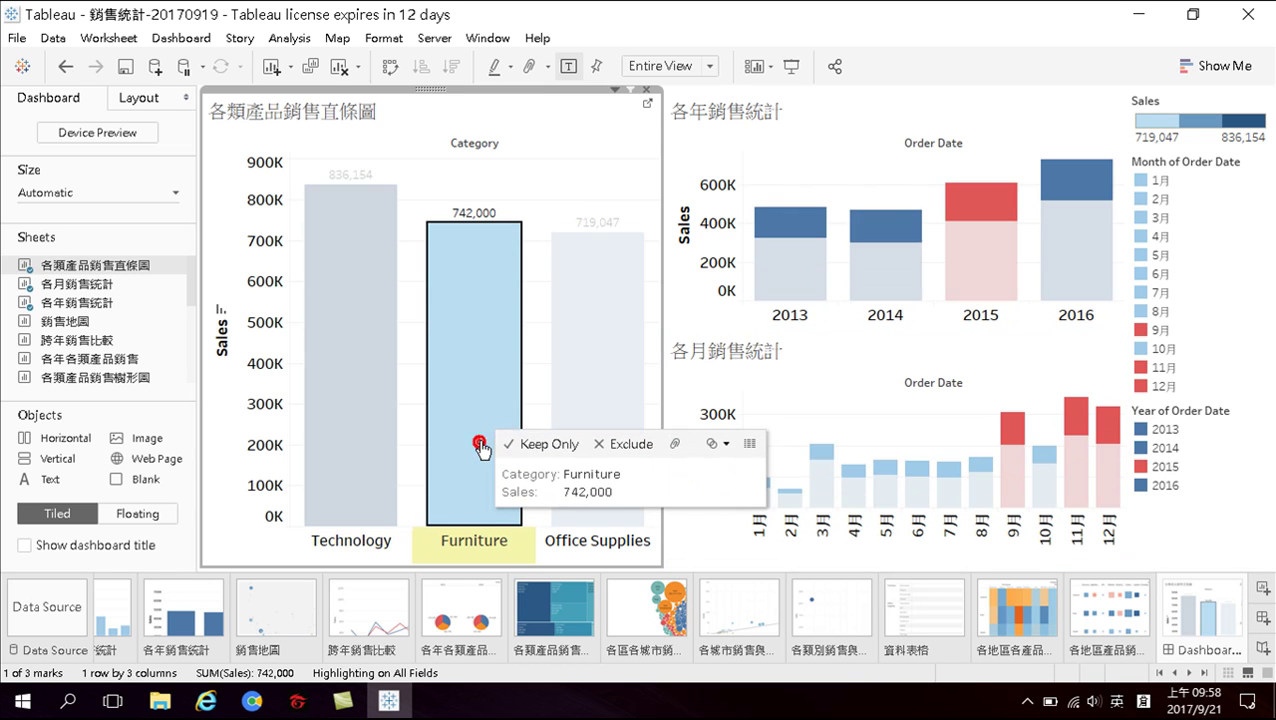
{"action": "mouse_move", "coordinate": [1017, 452]}
{"action": "mouse_move", "coordinate": [1110, 425]}
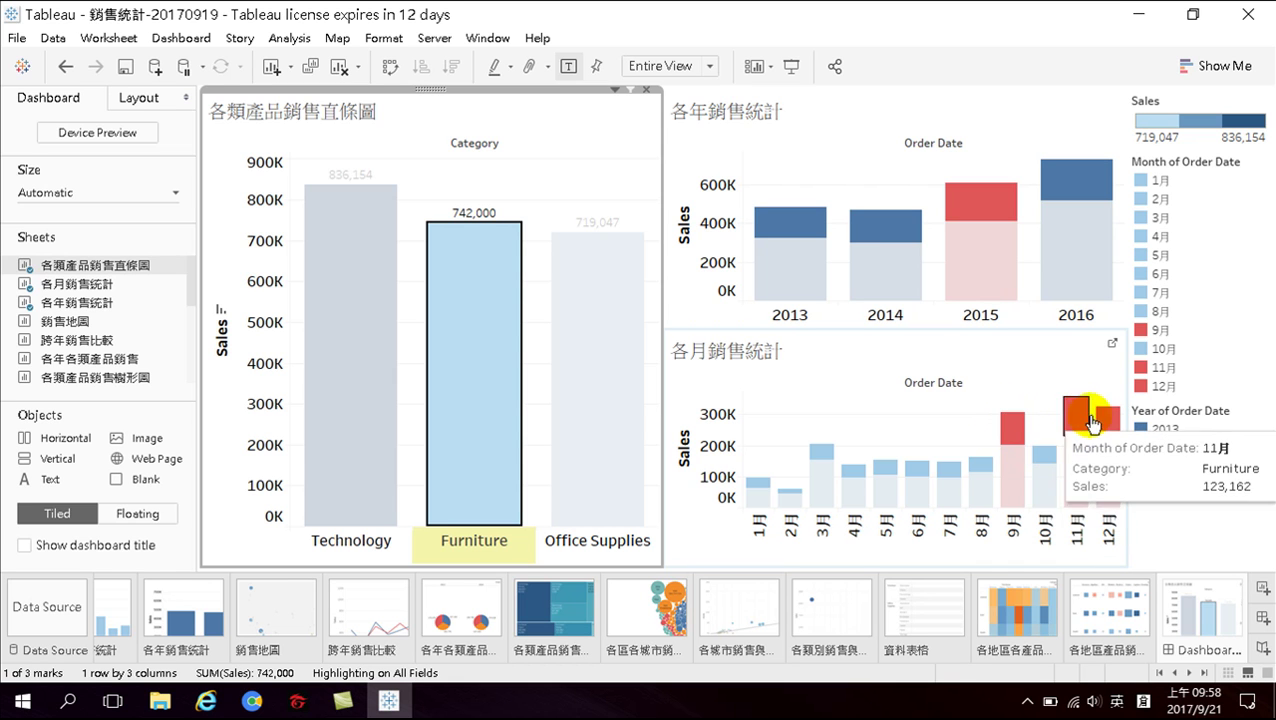
{"action": "left_click", "coordinate": [590, 433]}
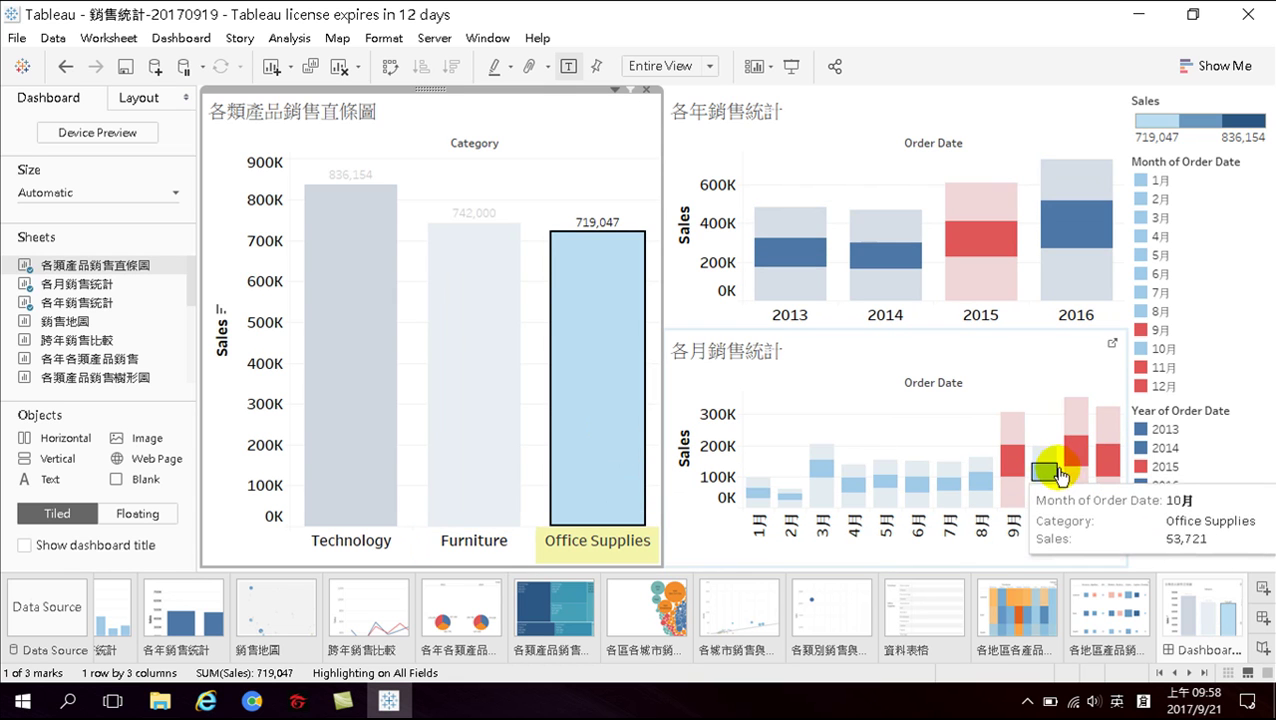
{"action": "mouse_move", "coordinate": [997, 508]}
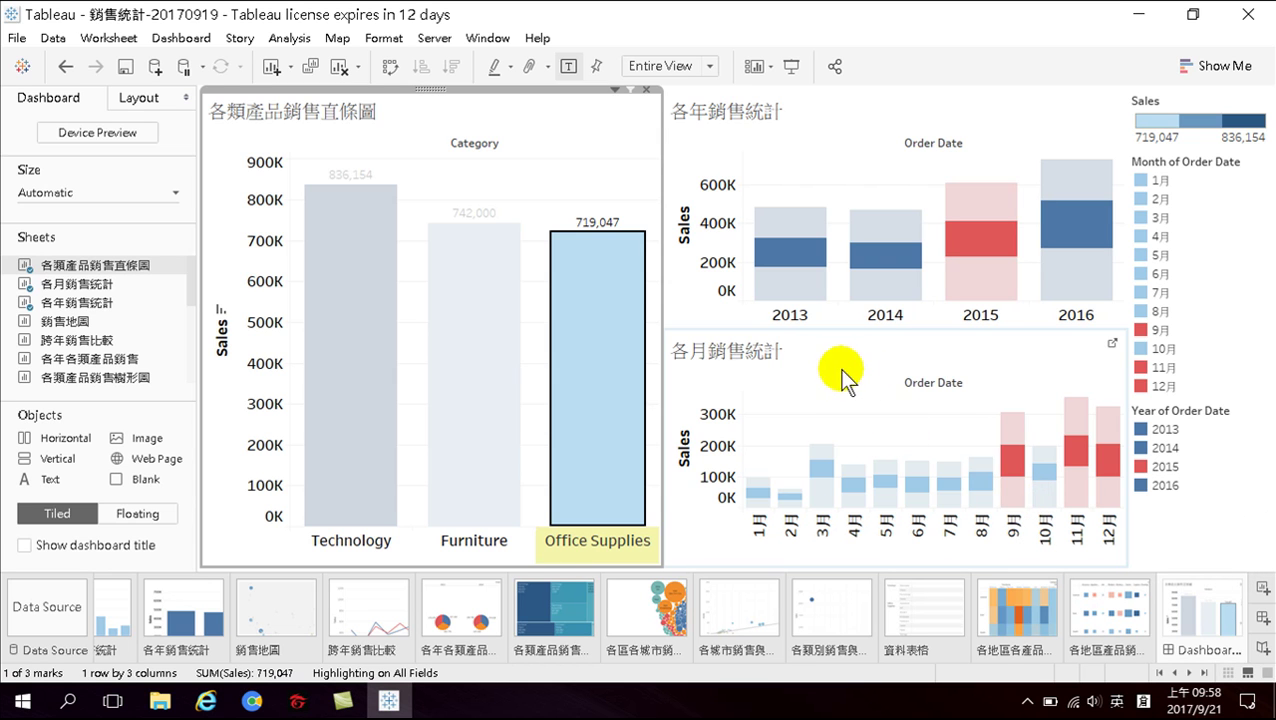
{"action": "mouse_move", "coordinate": [632, 427]}
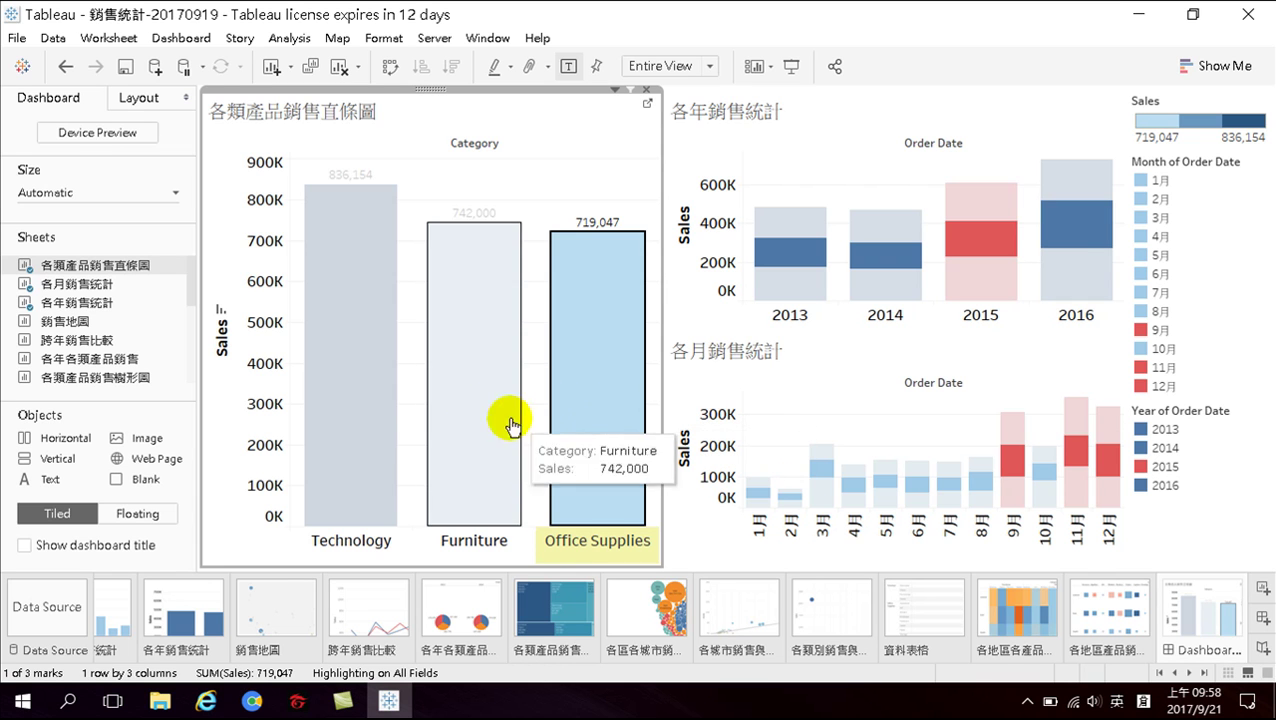
- Select the Technology bar and examine its highlighted share in the 各年銷售統計 and 各月銷售統計 charts
{"action": "left_click", "coordinate": [355, 390]}
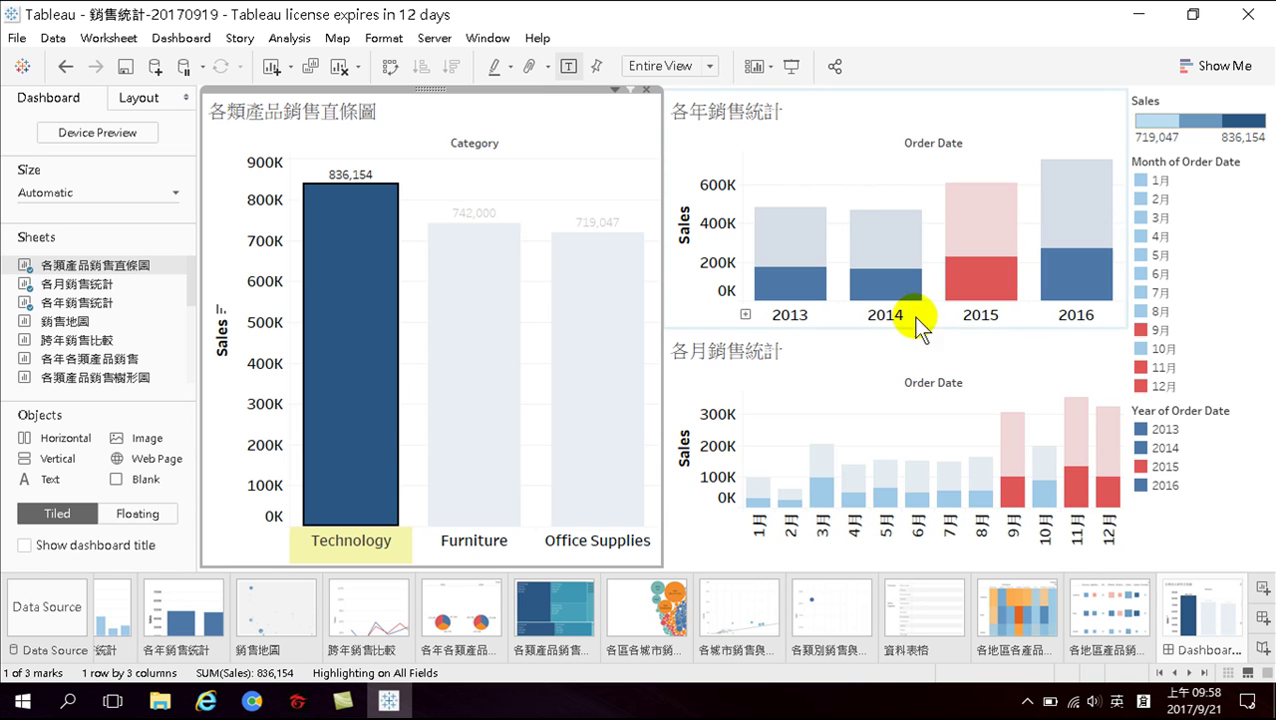
{"action": "left_click", "coordinate": [993, 118]}
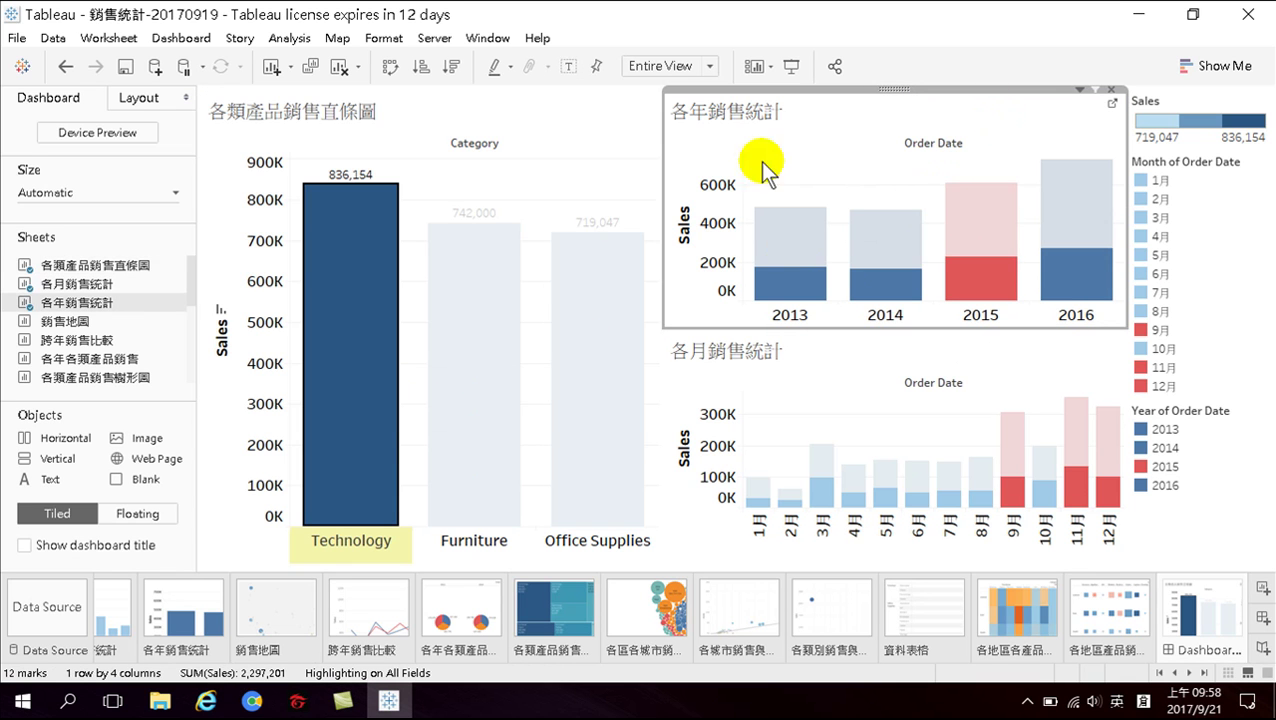
{"action": "mouse_move", "coordinate": [957, 204]}
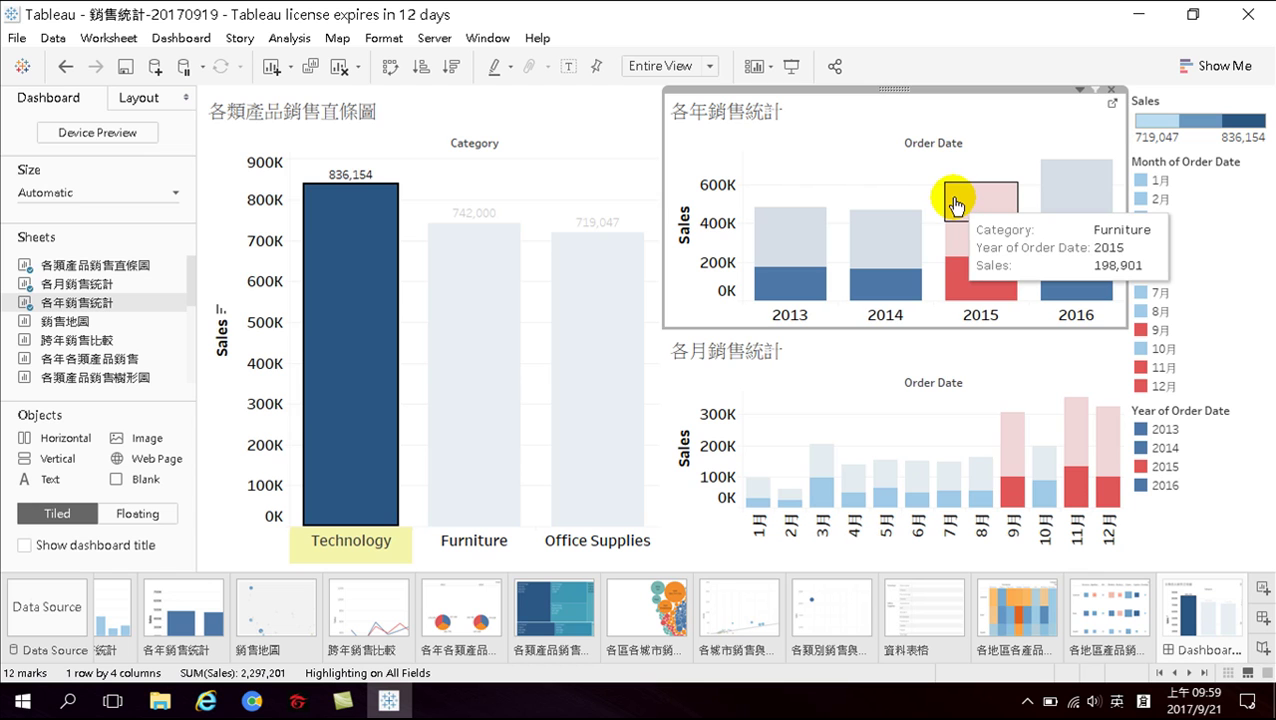
{"action": "left_click", "coordinate": [870, 366]}
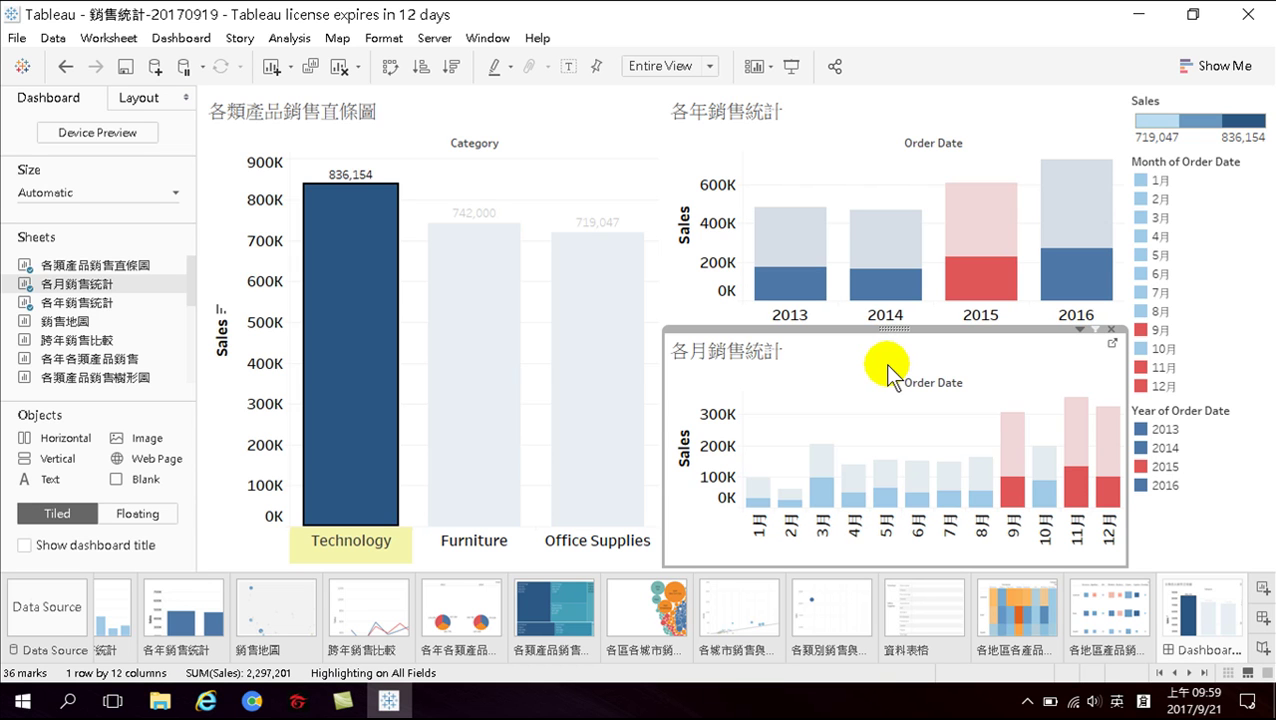
{"action": "left_click", "coordinate": [535, 111]}
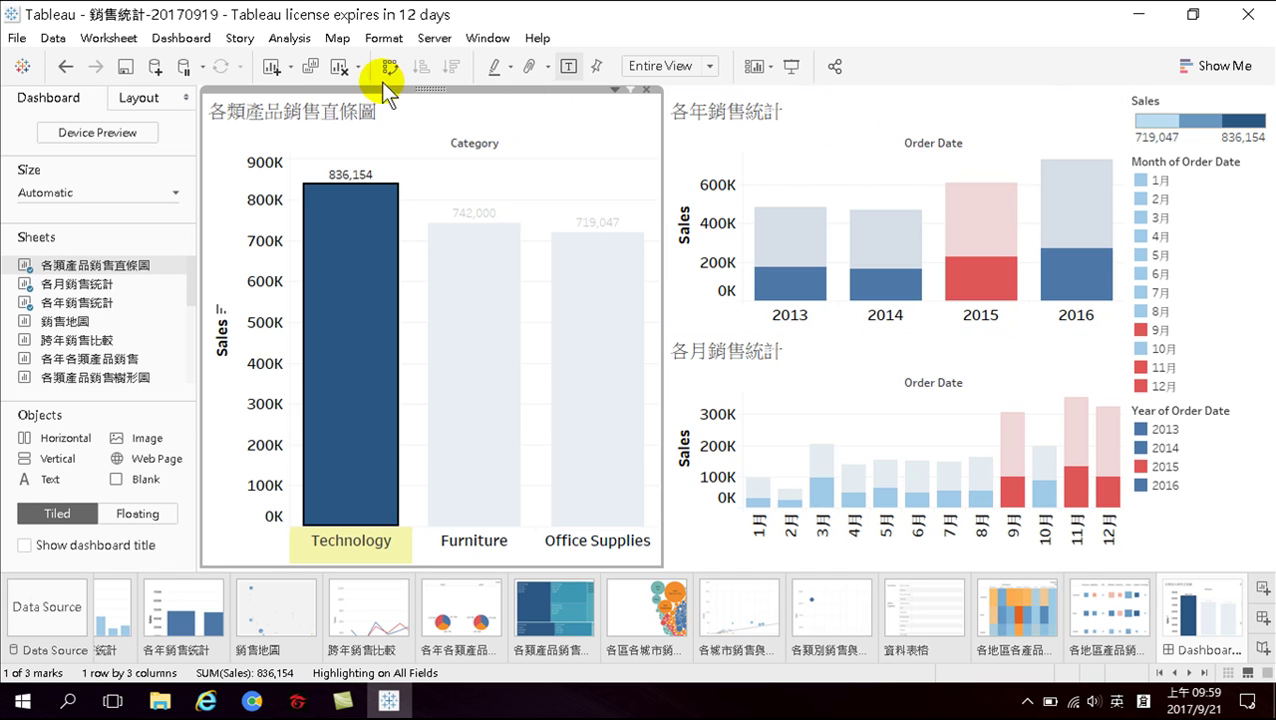
- Review the source sheets, target sheets and target highlighting of the 各類產品Highlight1 dashboard action without changing them
{"action": "left_click", "coordinate": [181, 38]}
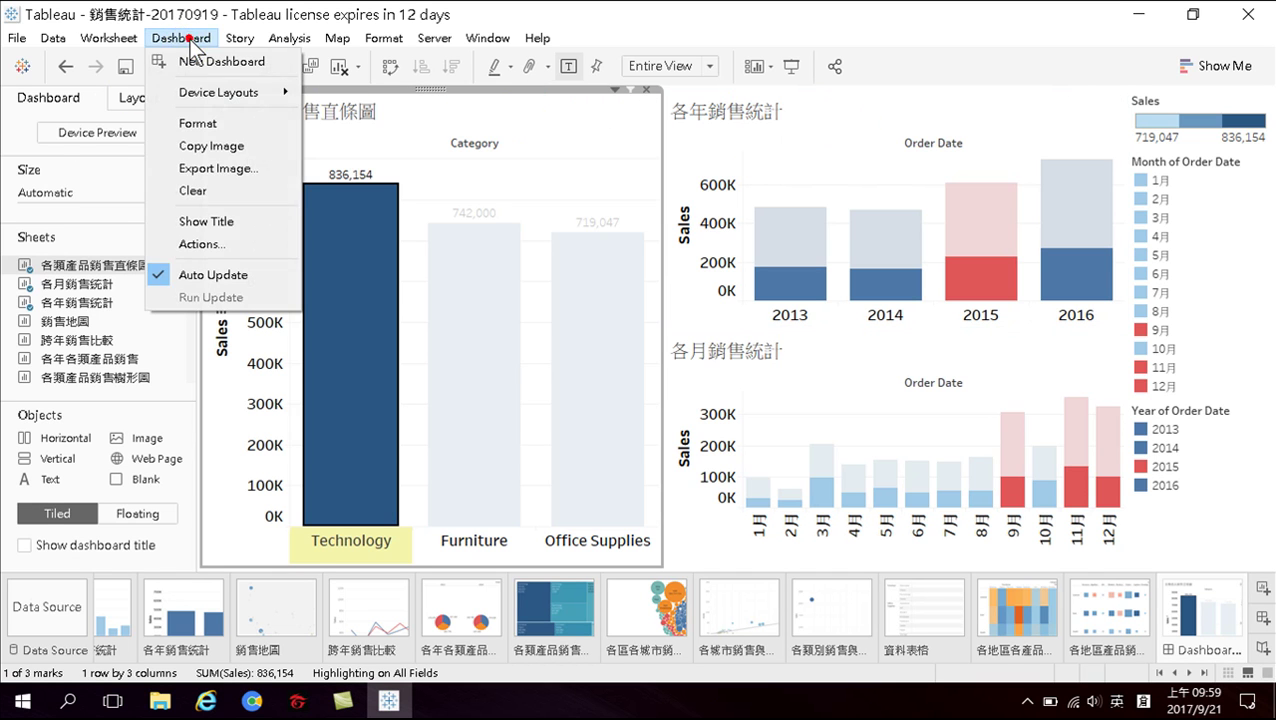
{"action": "left_click", "coordinate": [202, 245]}
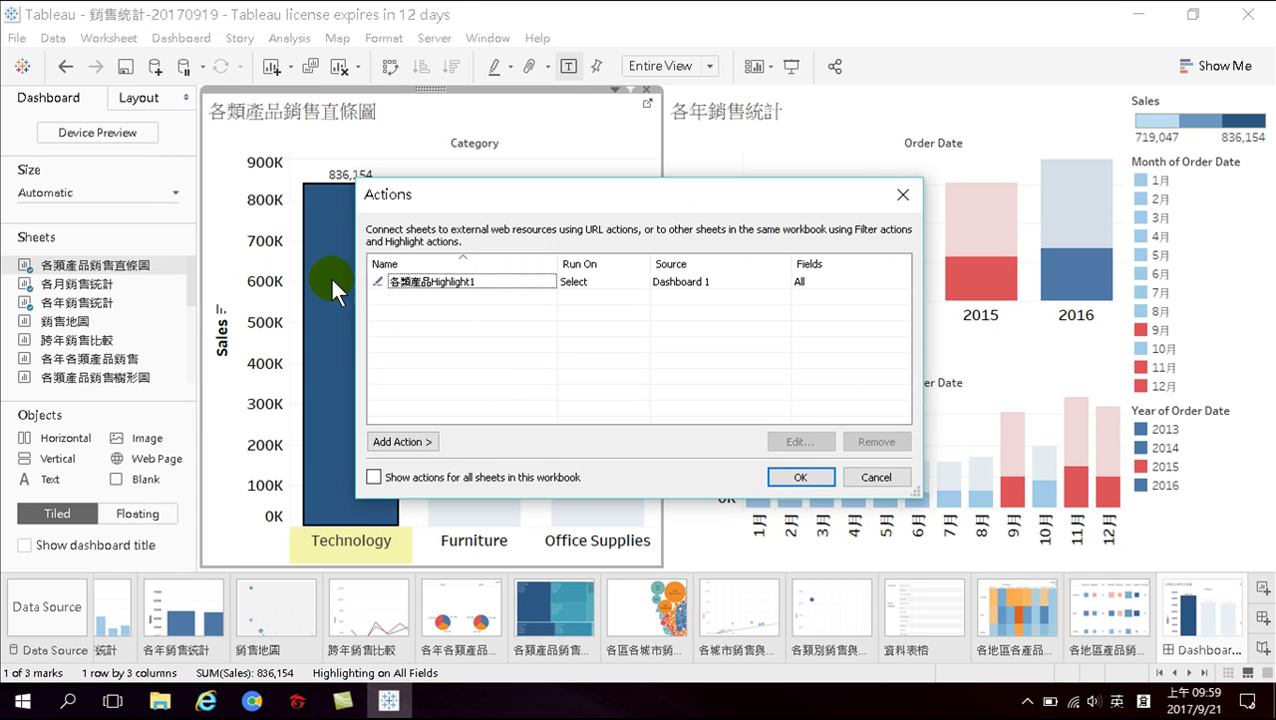
{"action": "left_click", "coordinate": [436, 282]}
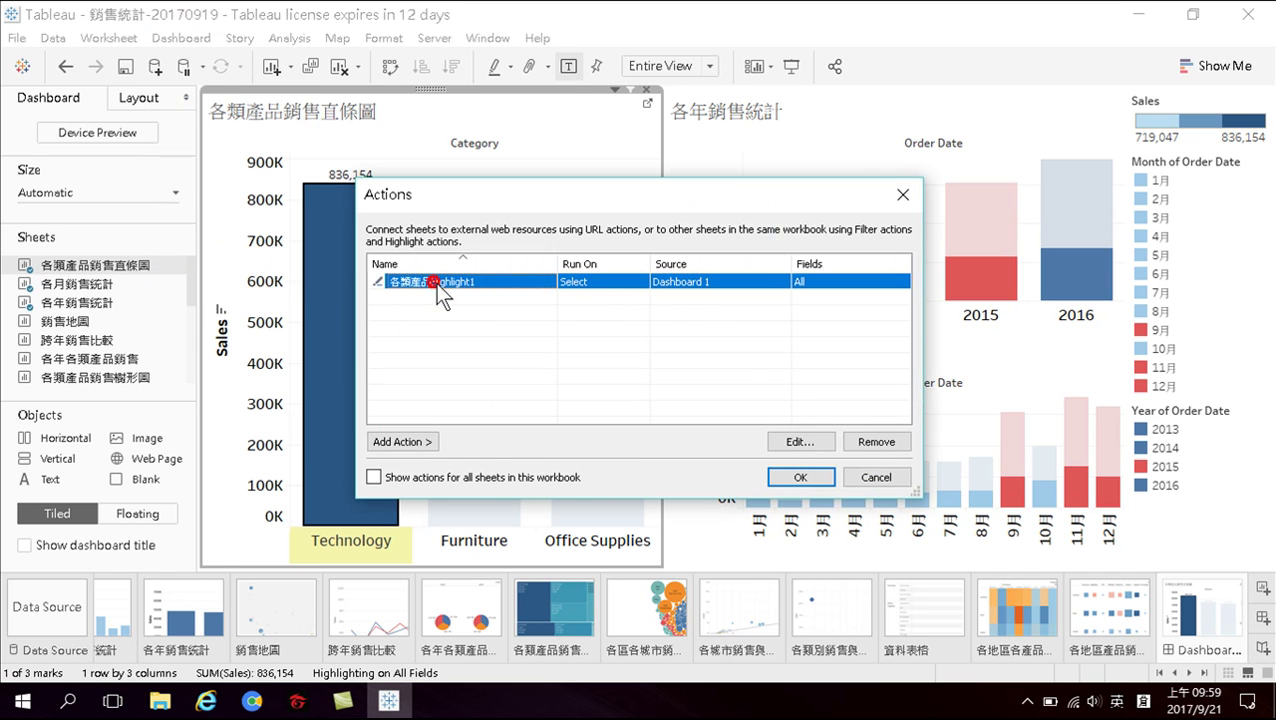
{"action": "left_click", "coordinate": [800, 441]}
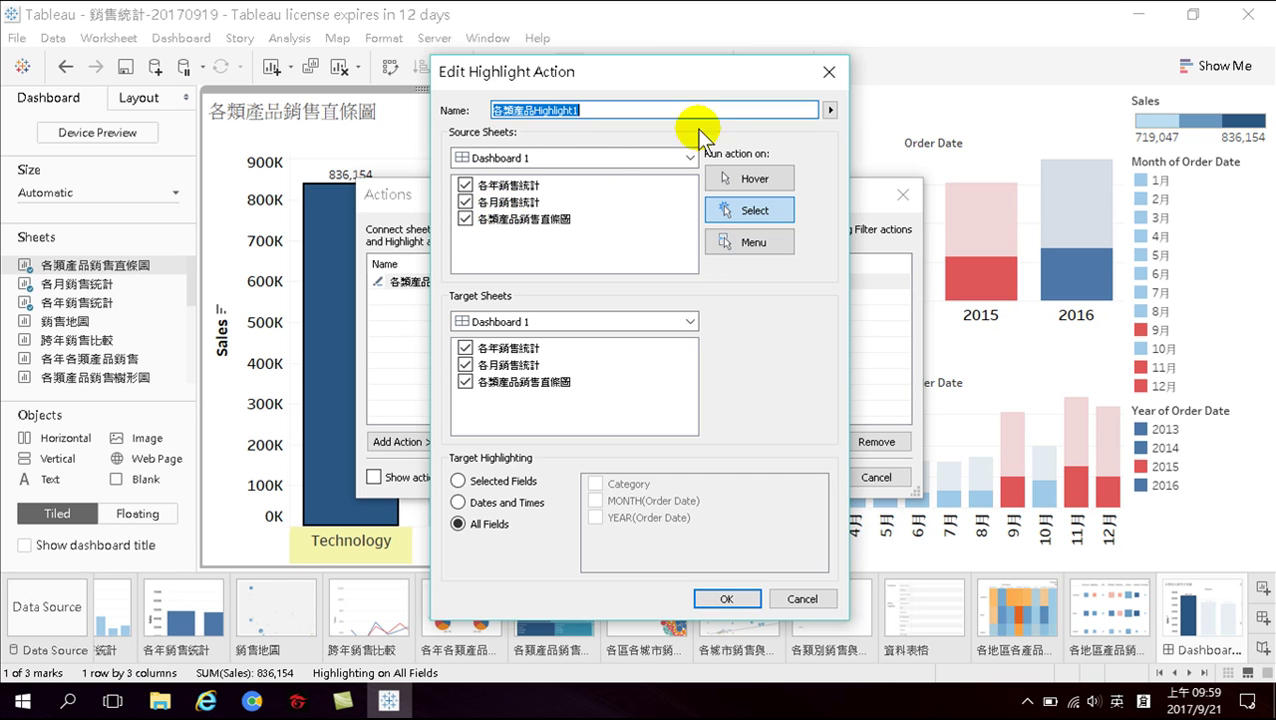
{"action": "left_click", "coordinate": [797, 600]}
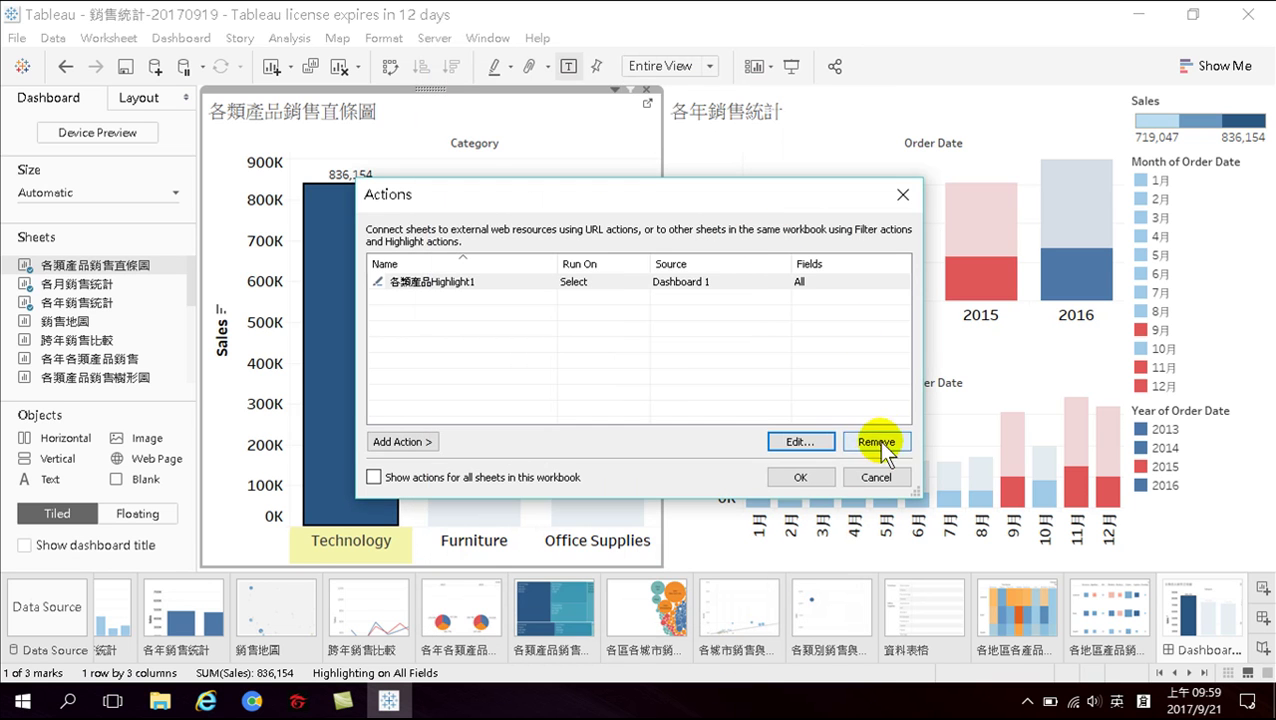
{"action": "left_click", "coordinate": [874, 477]}
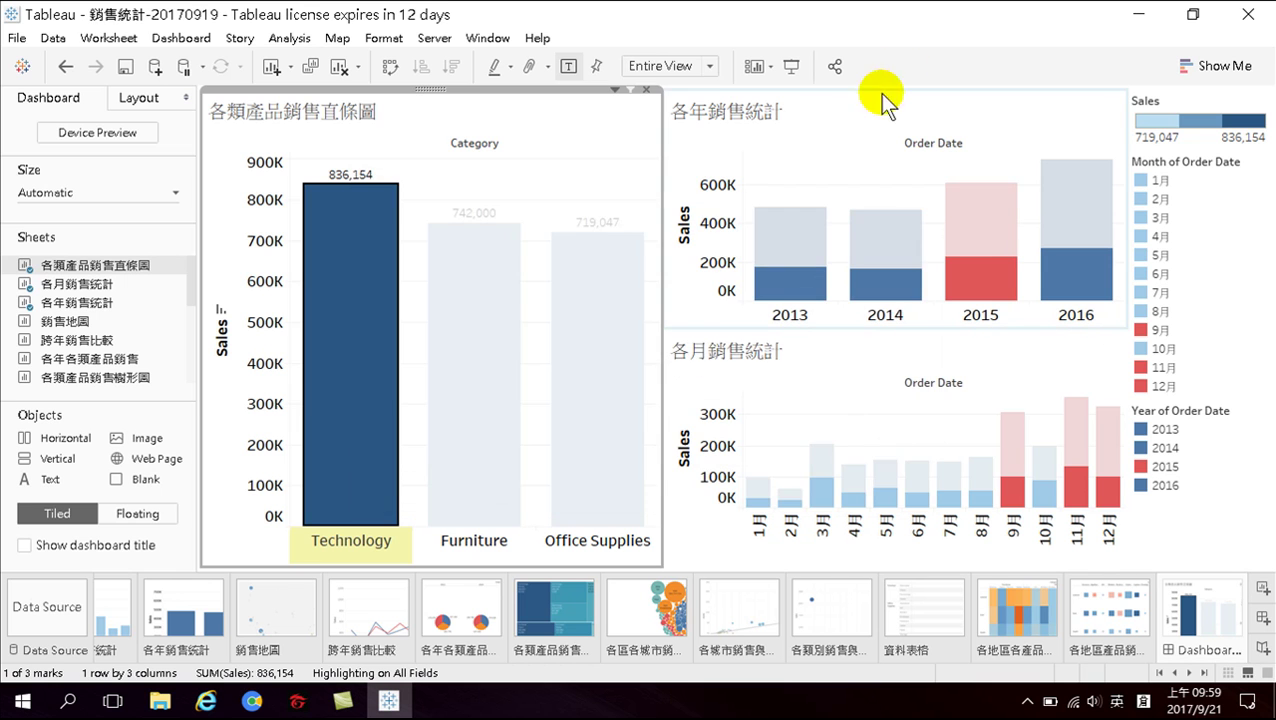
- Test highlighting from the 各年銷售統計 chart by selecting and deselecting the Technology segment of the 2013 bar
{"action": "left_click", "coordinate": [841, 124]}
{"action": "left_click", "coordinate": [790, 276]}
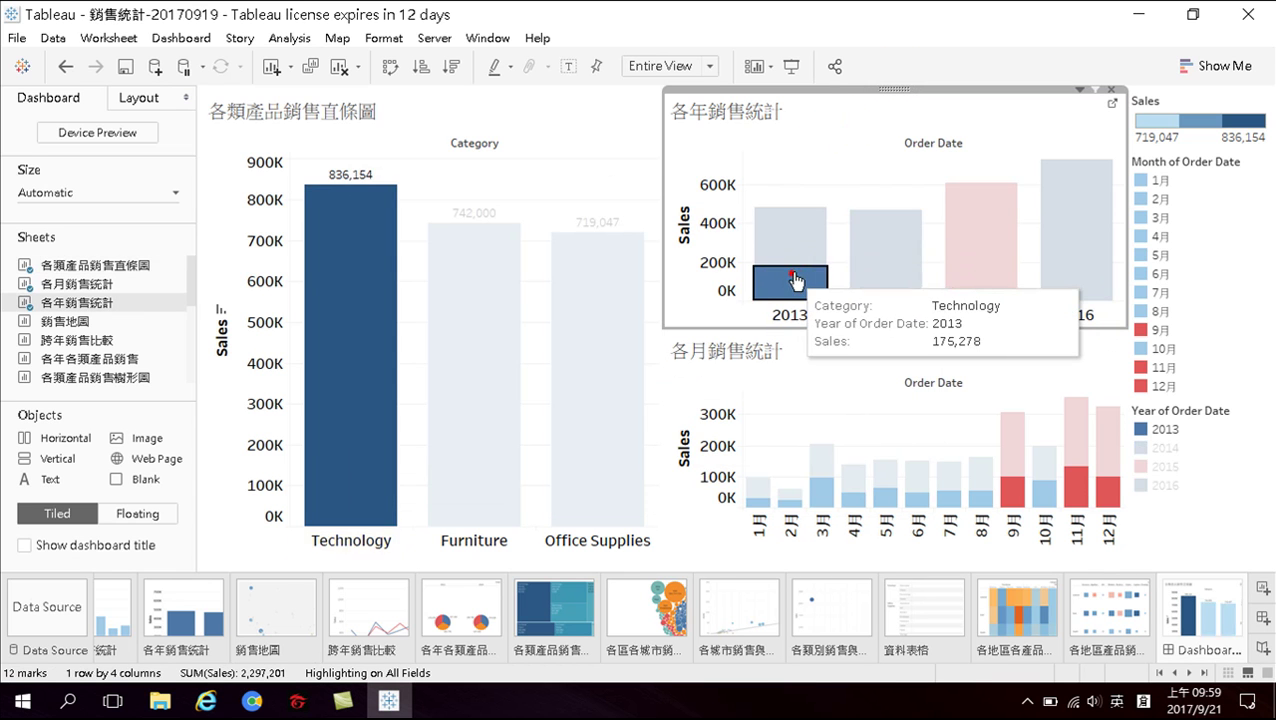
{"action": "left_click", "coordinate": [794, 274]}
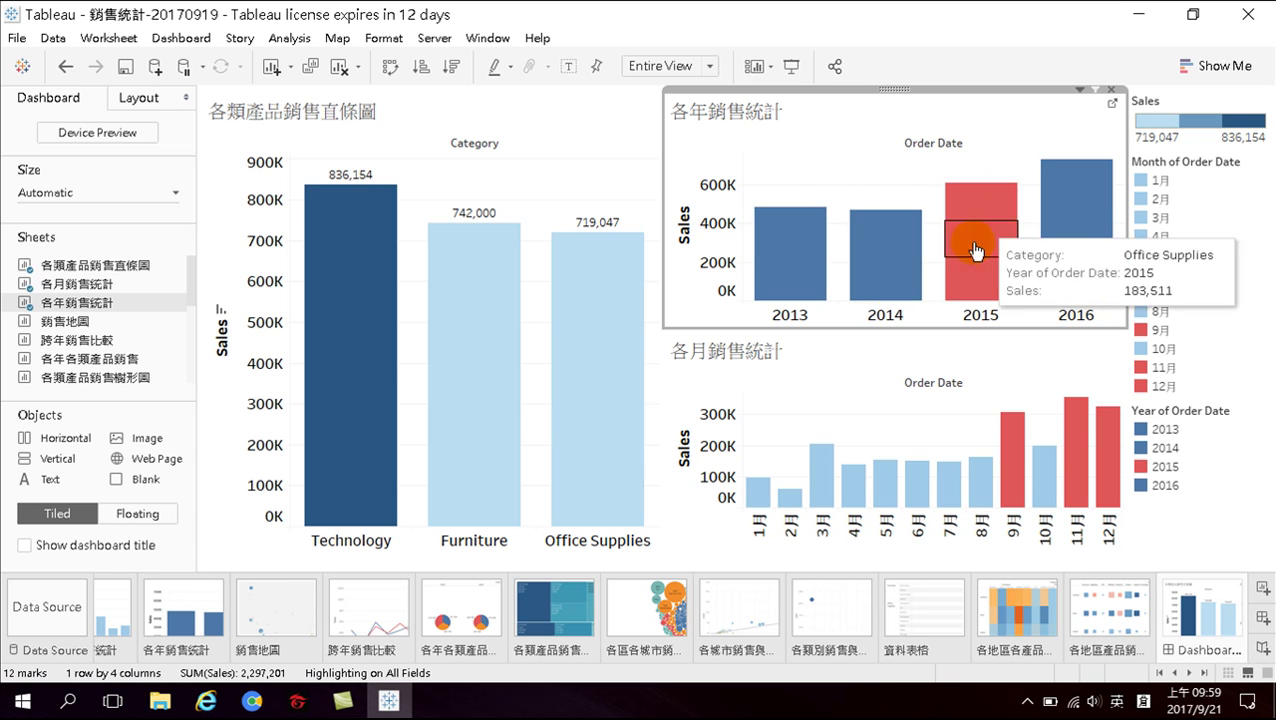
{"action": "left_click", "coordinate": [787, 285]}
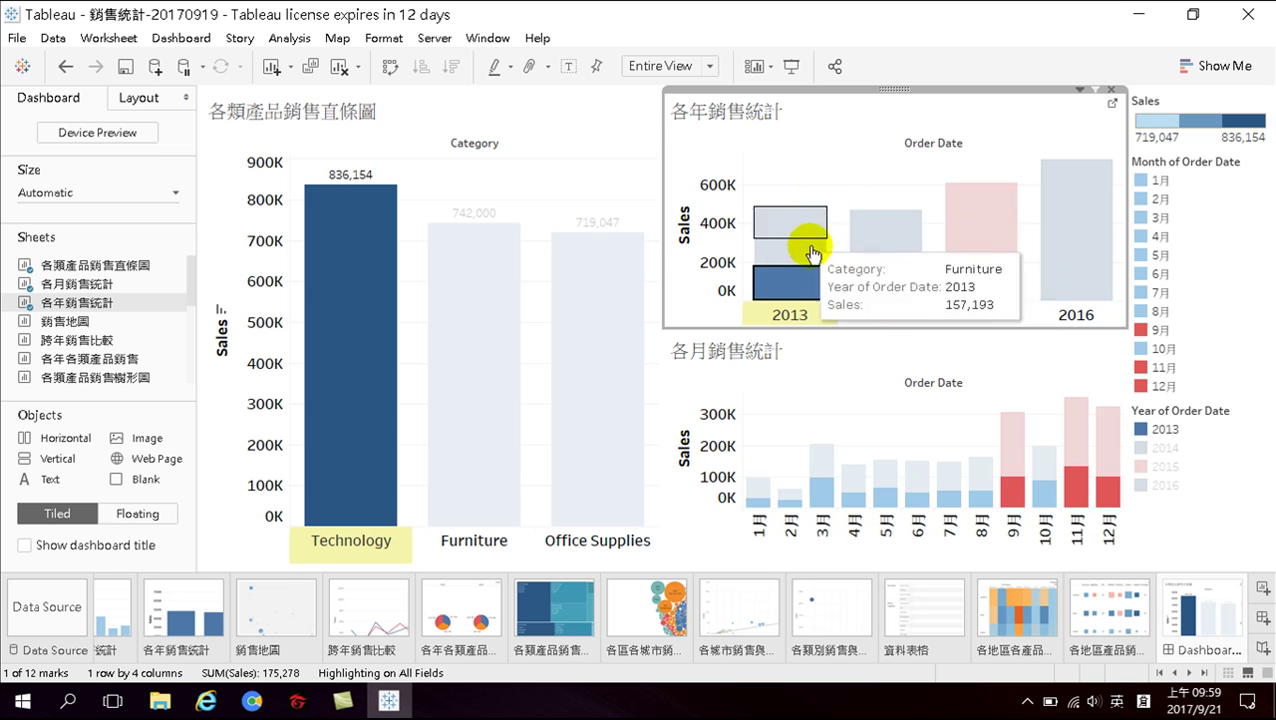
{"action": "left_click", "coordinate": [370, 375]}
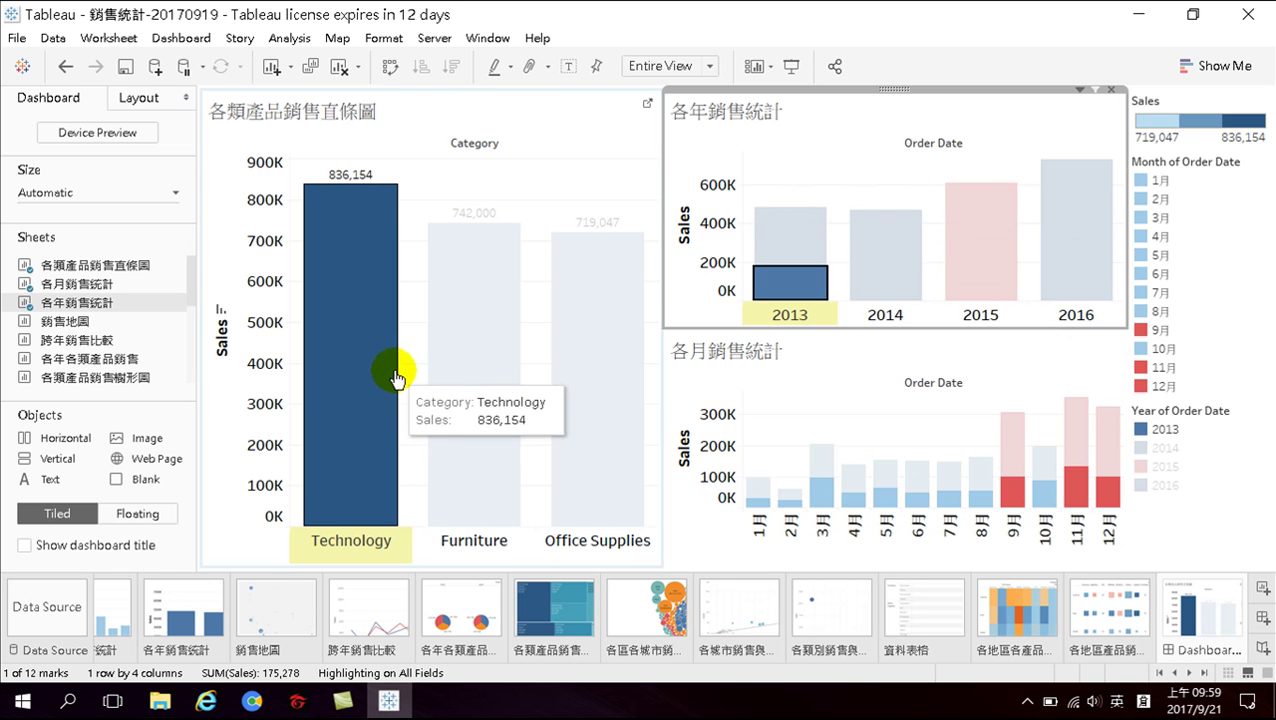
{"action": "left_click", "coordinate": [788, 280]}
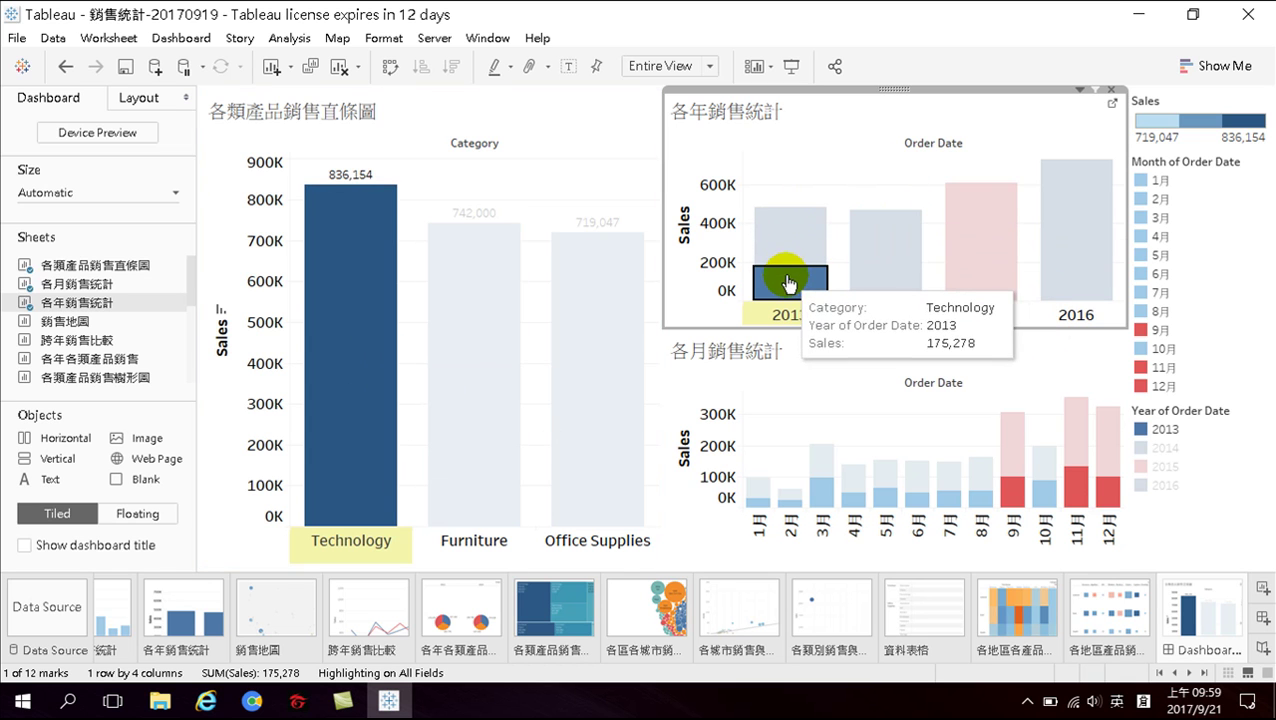
{"action": "left_click", "coordinate": [796, 292]}
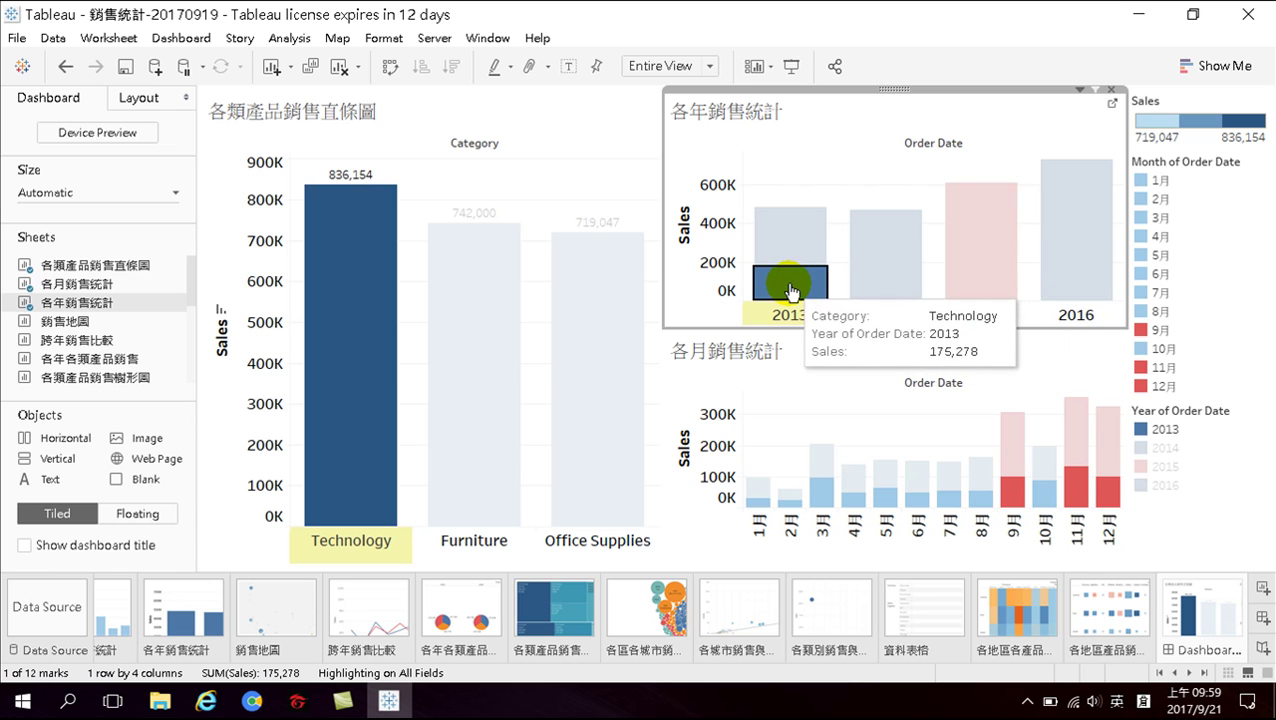
{"action": "left_click", "coordinate": [792, 294]}
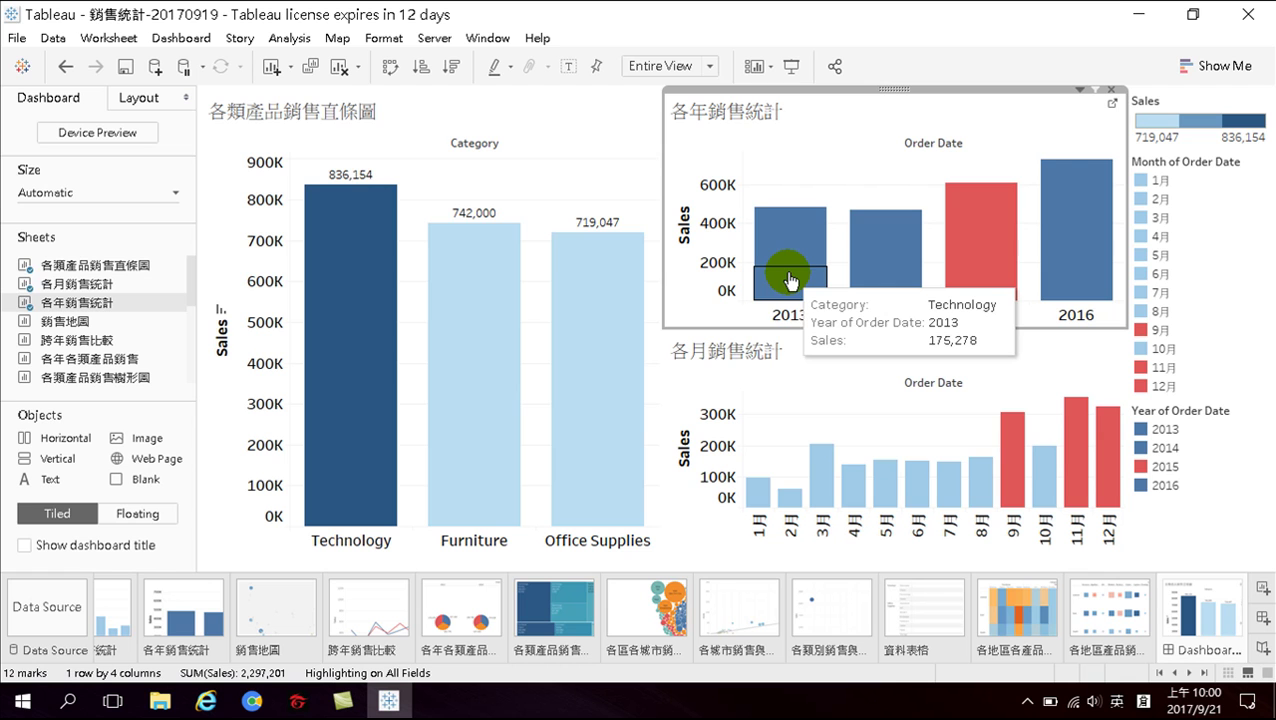
- Select the Technology segment of the 2013 bar in 各年銷售統計 and examine the highlighting in the category and 各月銷售統計 charts
{"action": "left_click", "coordinate": [791, 281]}
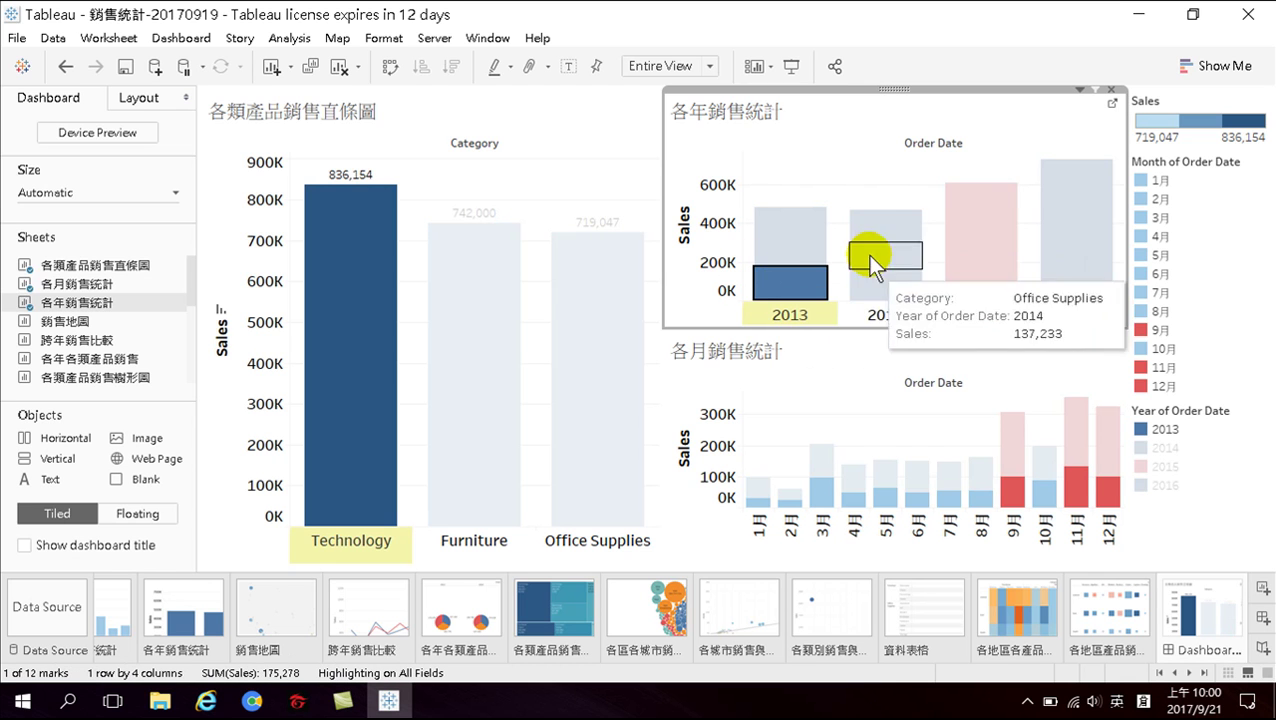
{"action": "left_click", "coordinate": [782, 287]}
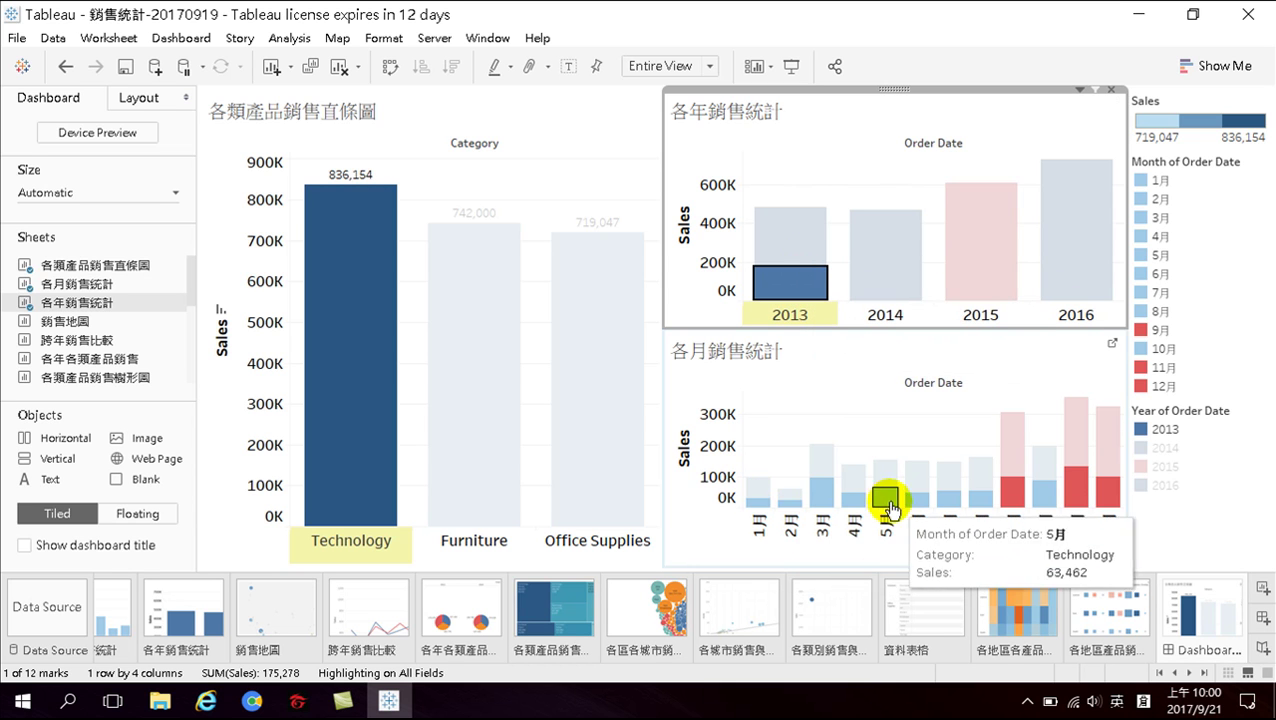
{"action": "left_click", "coordinate": [364, 492]}
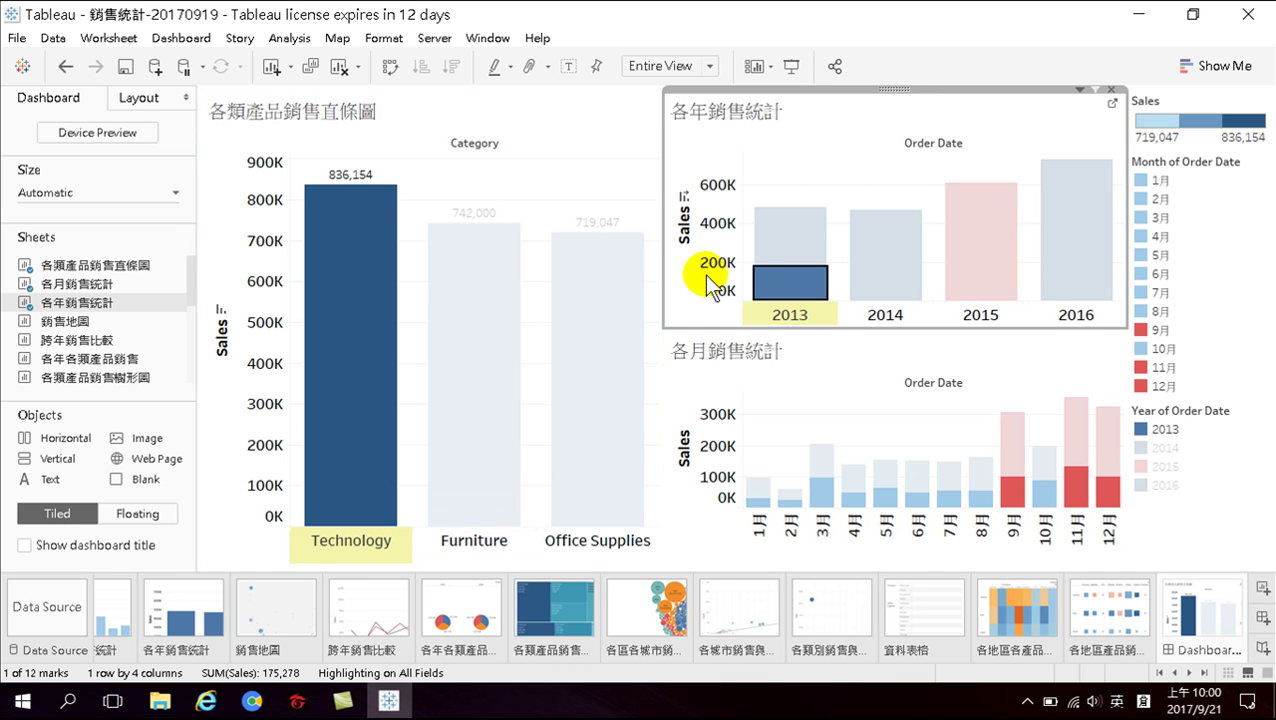
{"action": "left_click", "coordinate": [795, 285]}
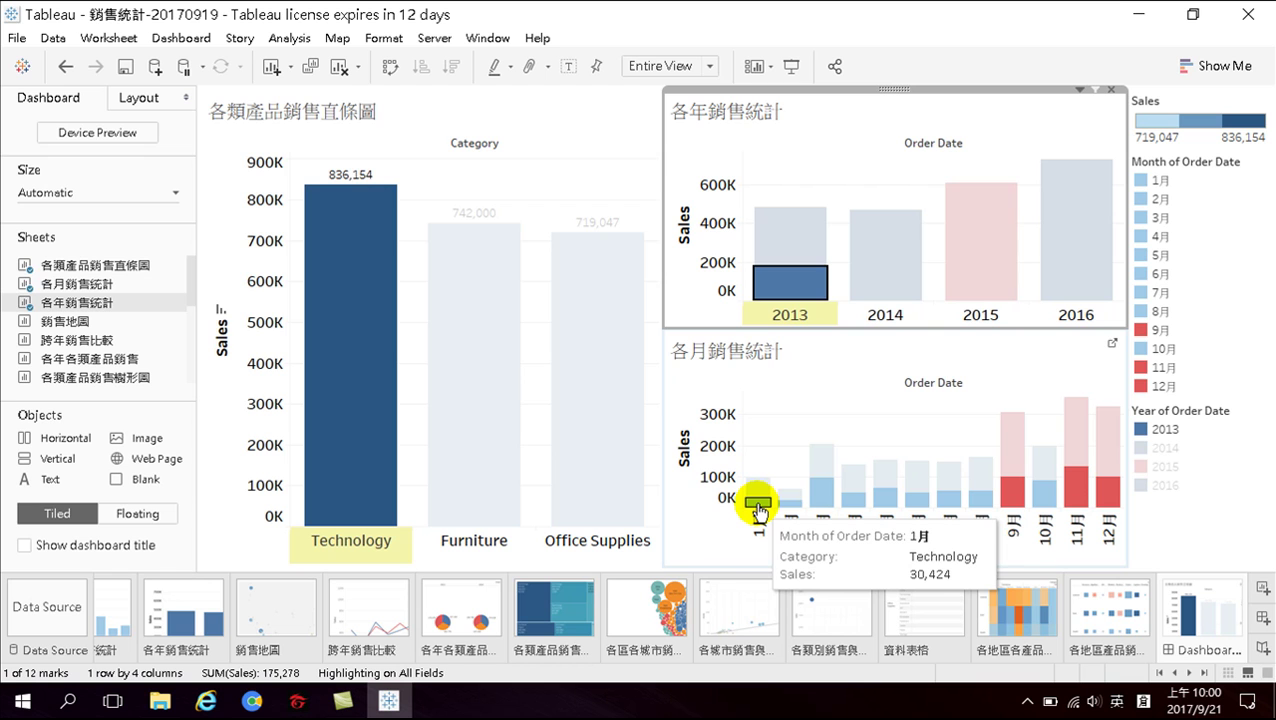
{"action": "mouse_move", "coordinate": [770, 257]}
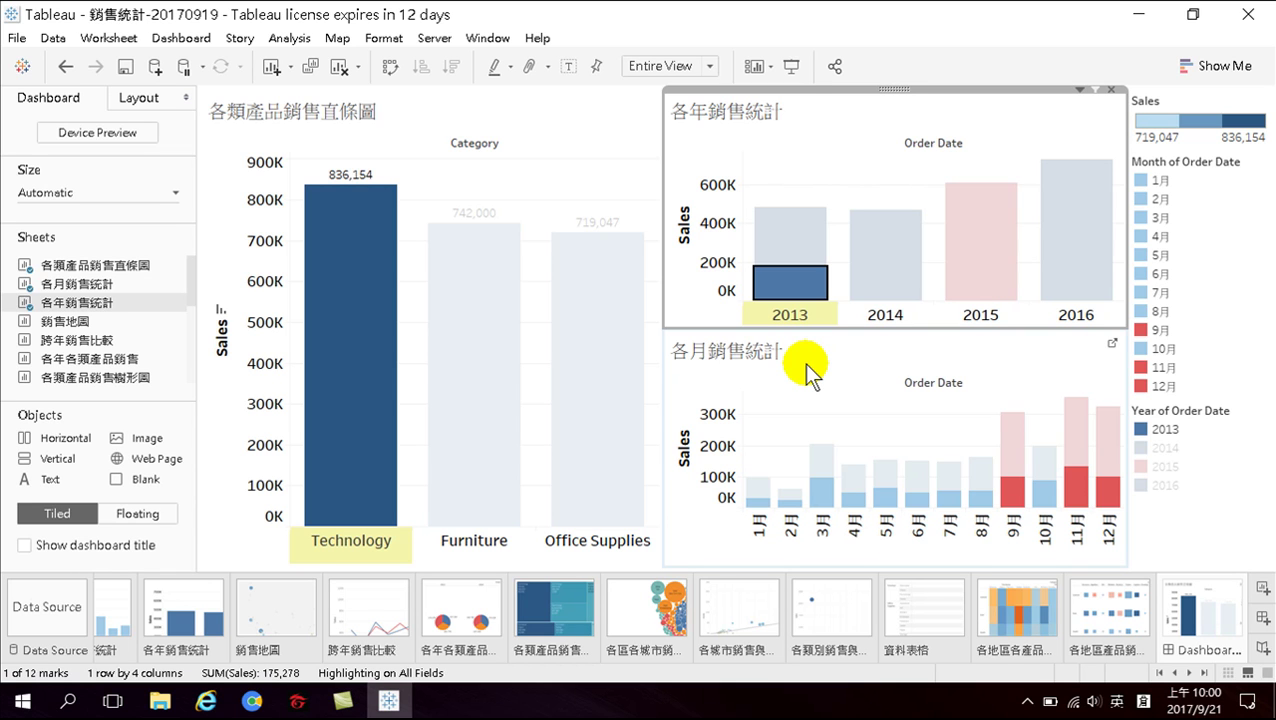
{"action": "mouse_move", "coordinate": [903, 259]}
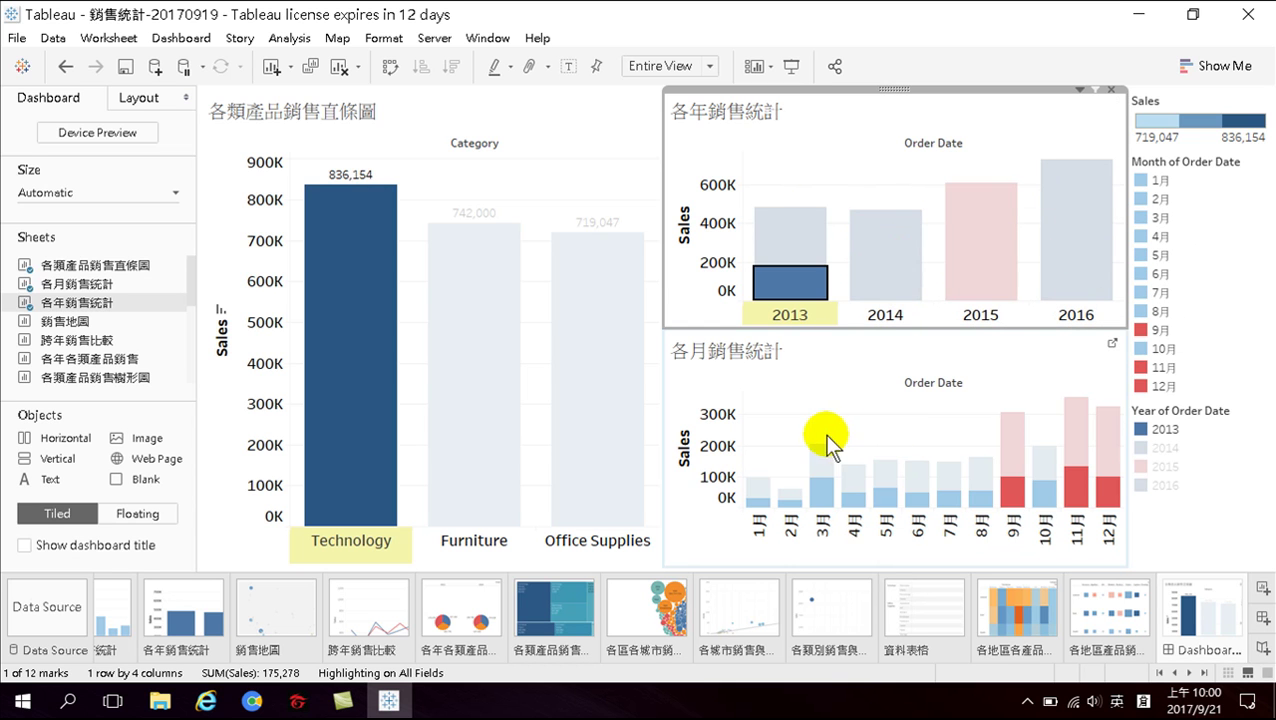